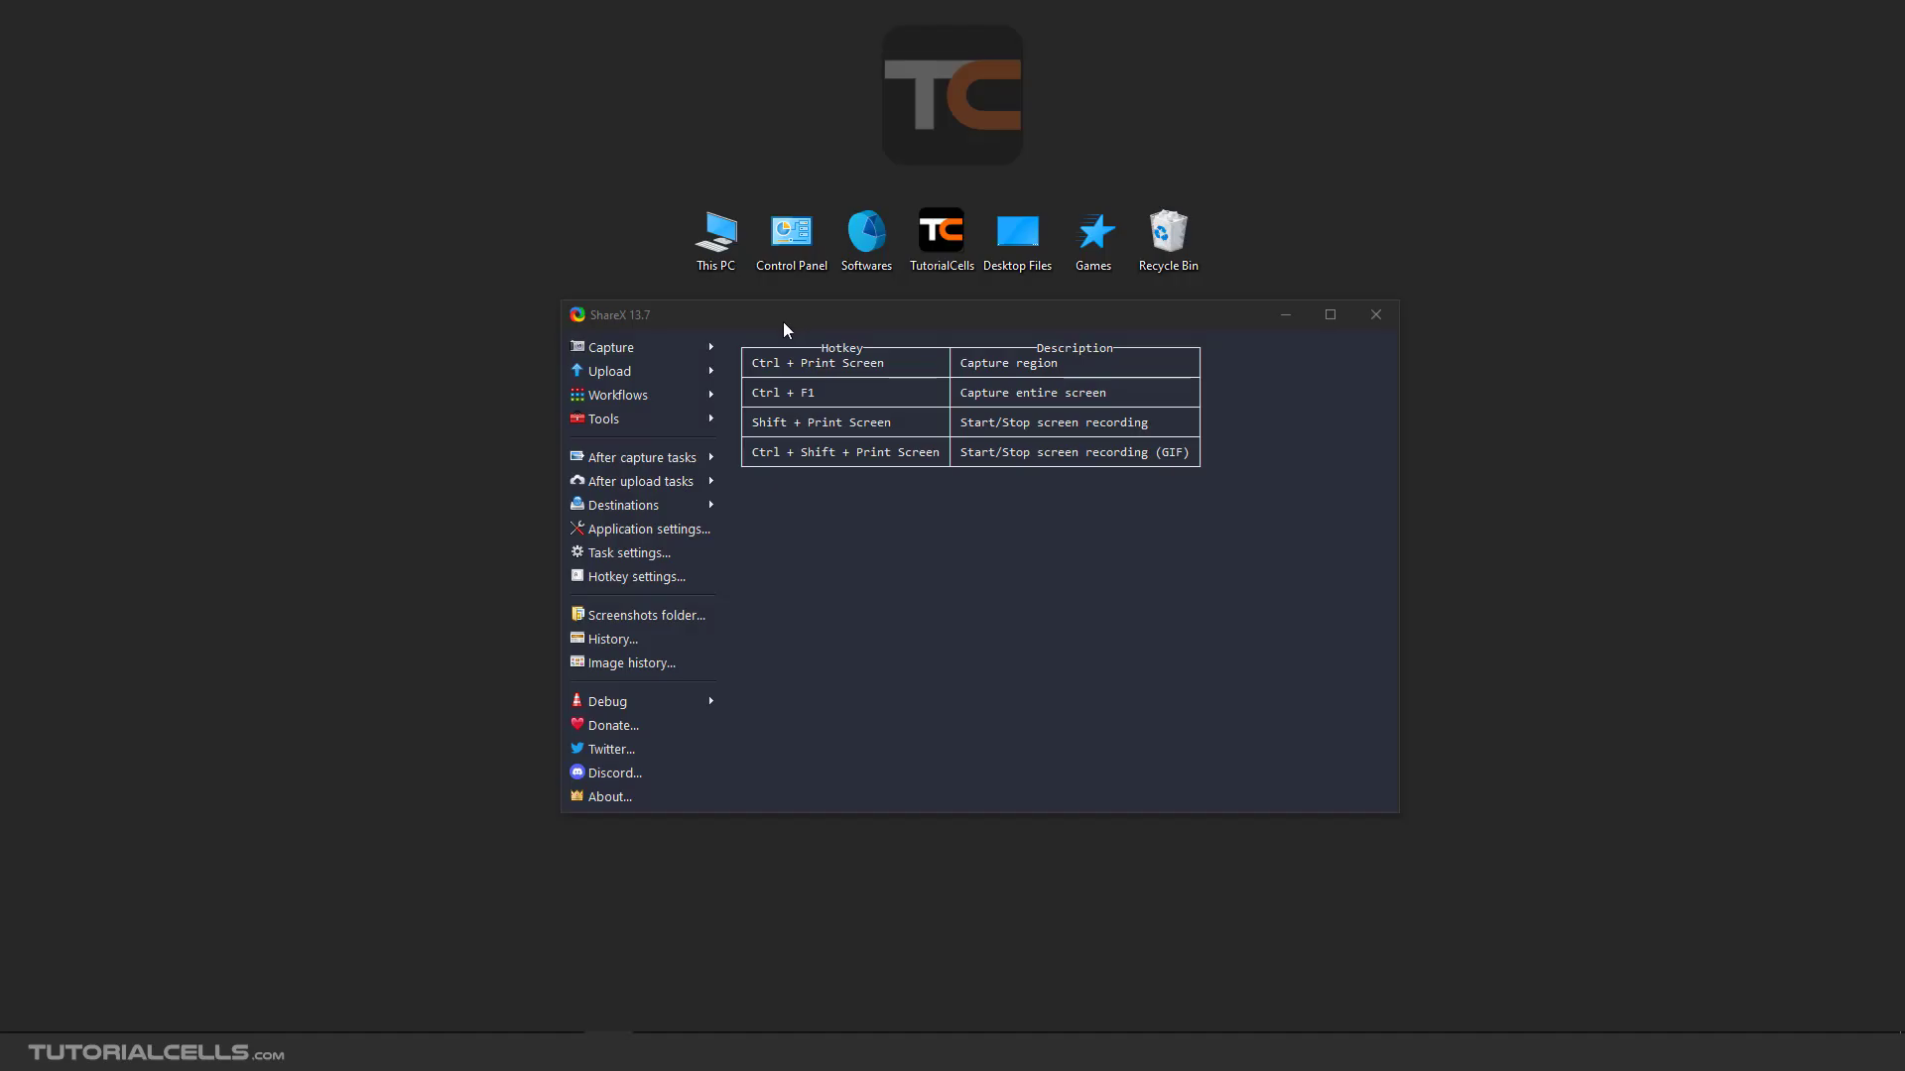
Nudge the ShareX window and browse the capture modes list without capturing anything
{"action": "left_click_drag", "start_coordinate": [783, 321], "coordinate": [770, 323]}
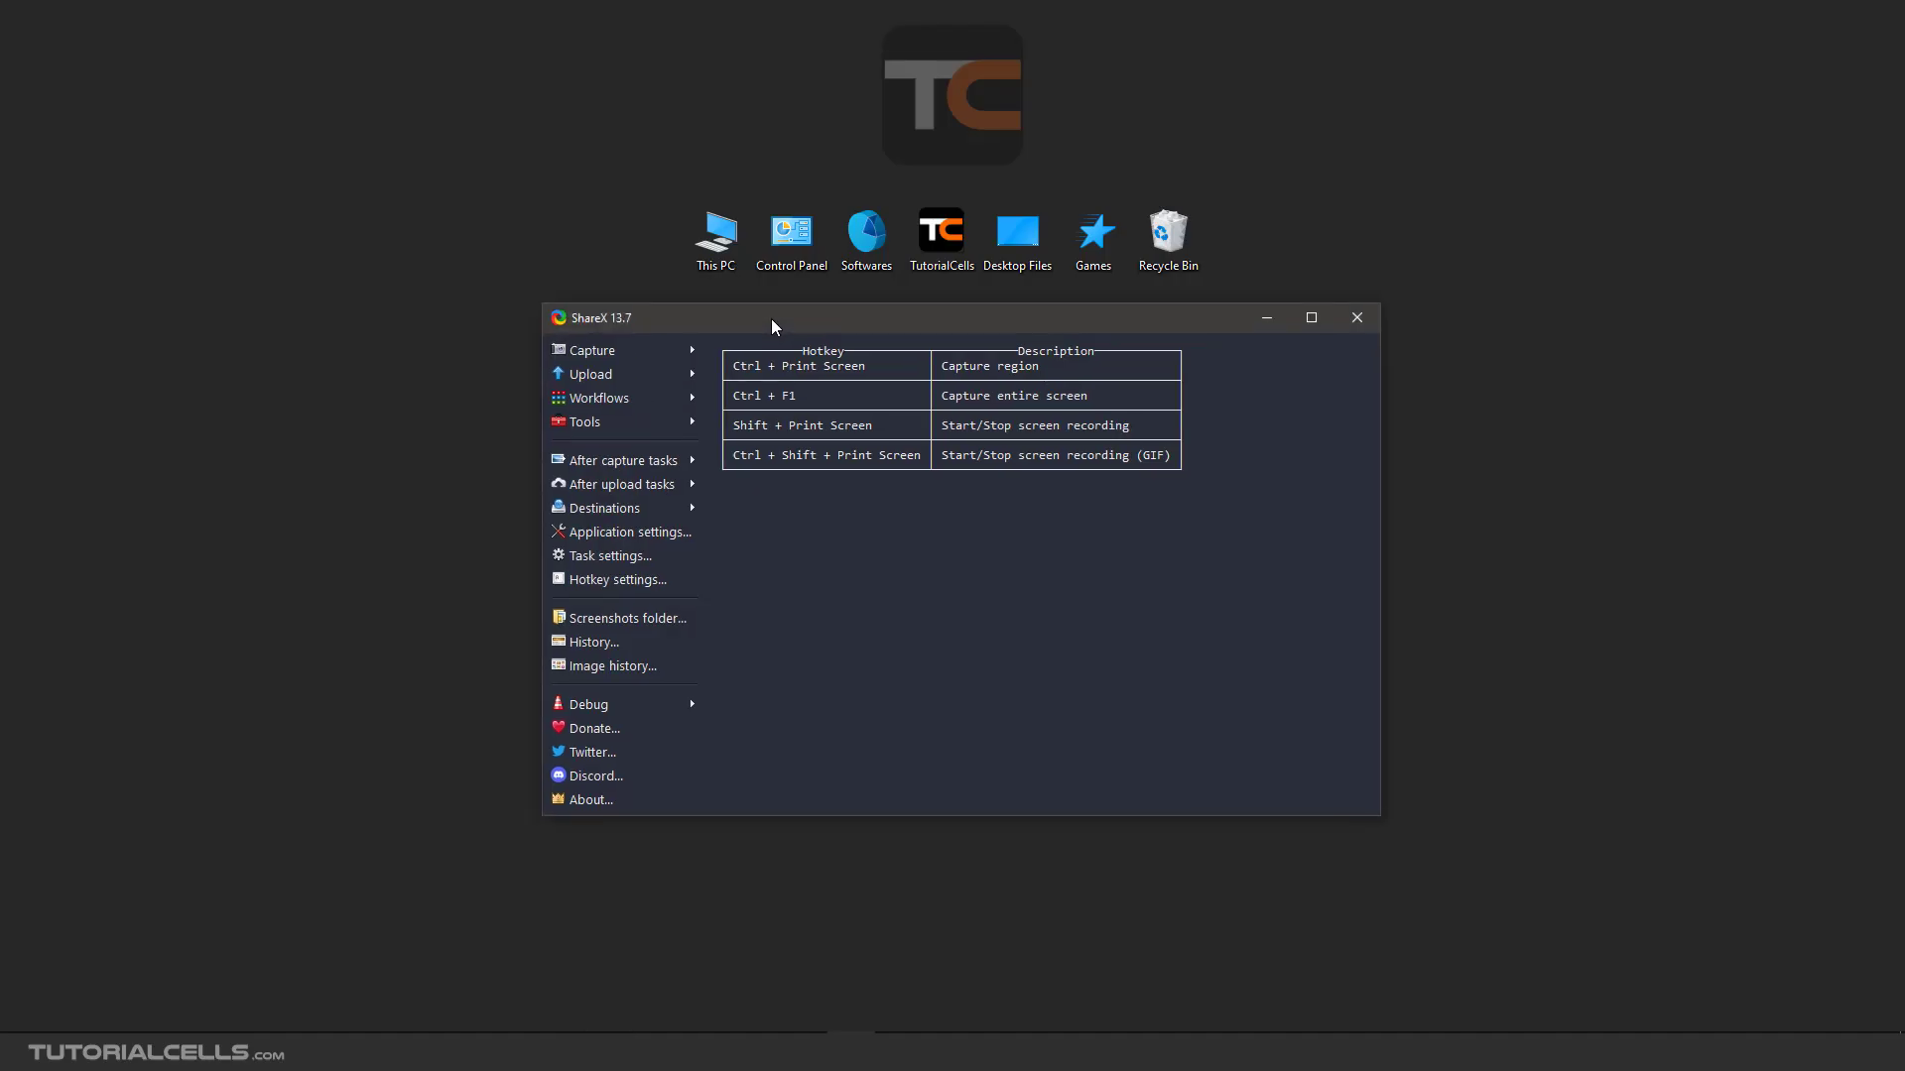
{"action": "left_click", "coordinate": [645, 354]}
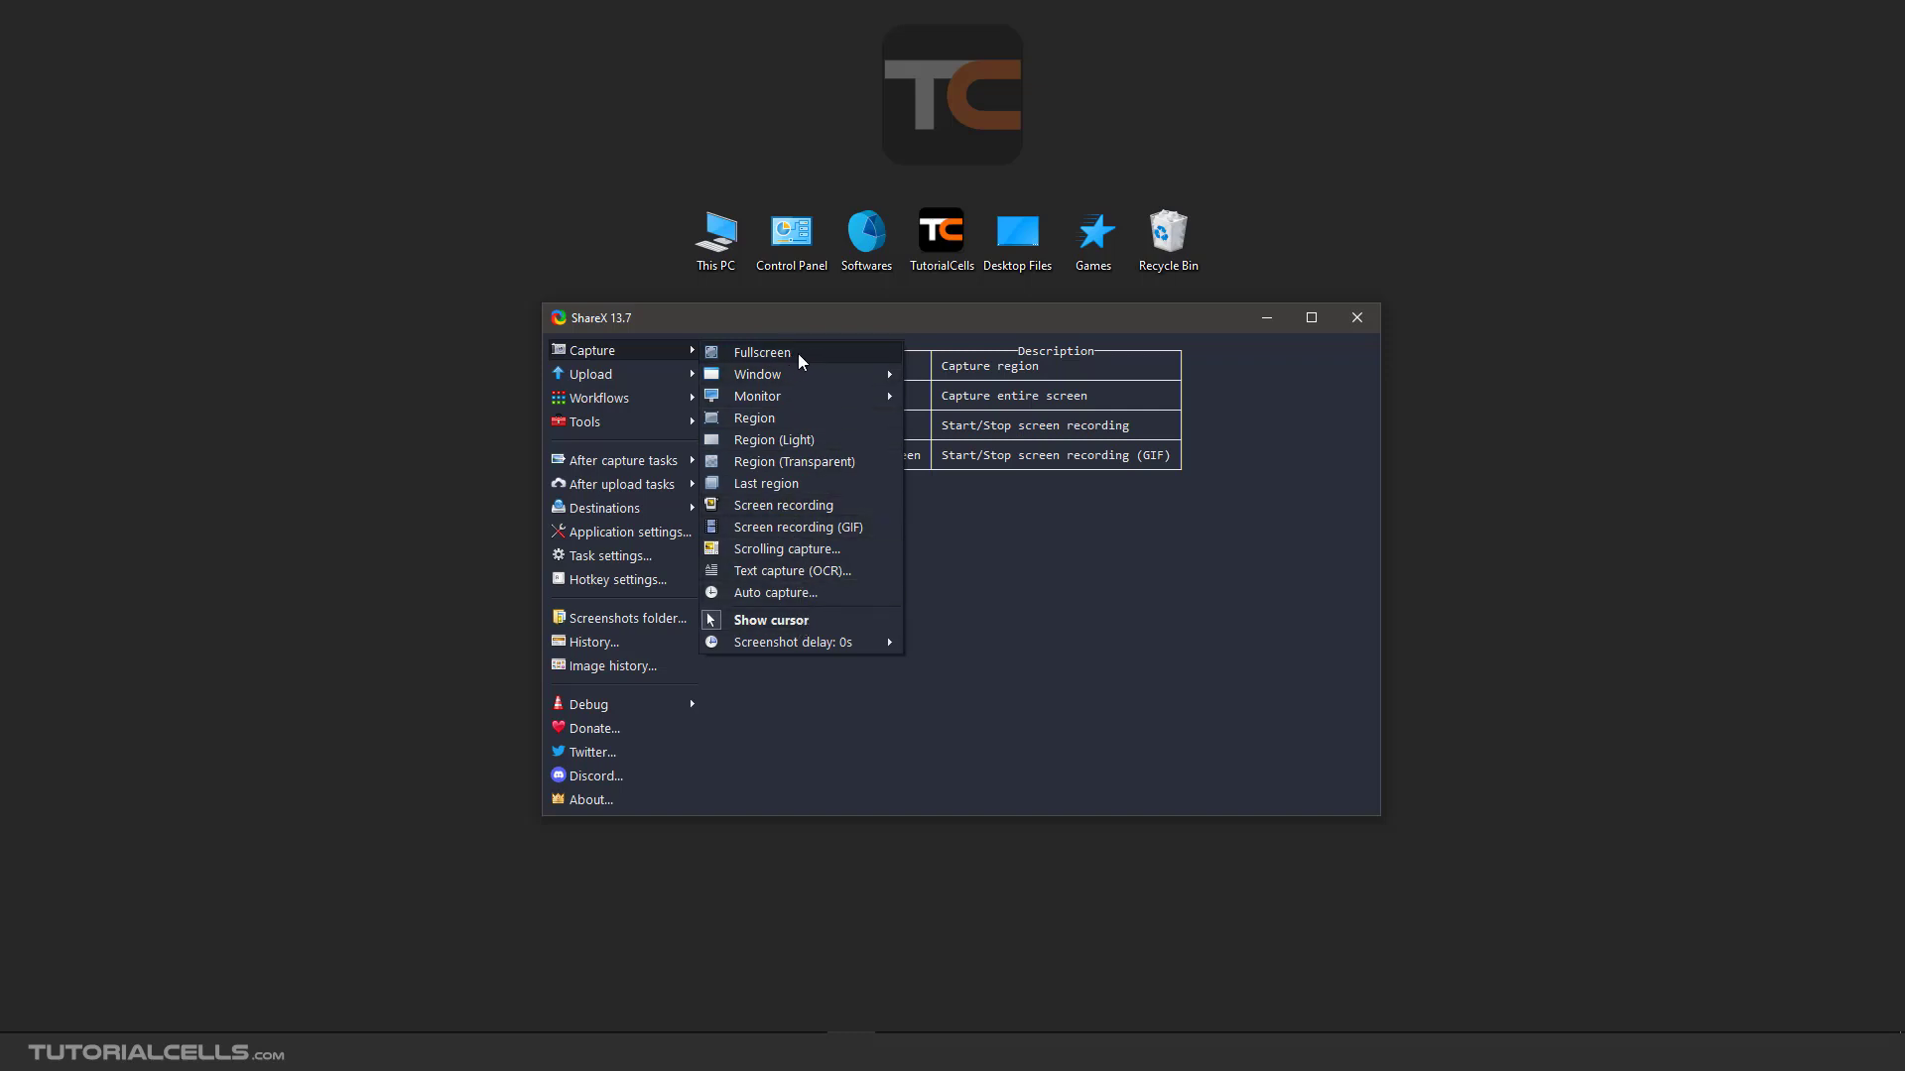
{"action": "left_click", "coordinate": [956, 520]}
{"action": "left_click", "coordinate": [589, 350]}
{"action": "left_click", "coordinate": [589, 350]}
{"action": "left_click", "coordinate": [682, 349]}
{"action": "left_click", "coordinate": [954, 516]}
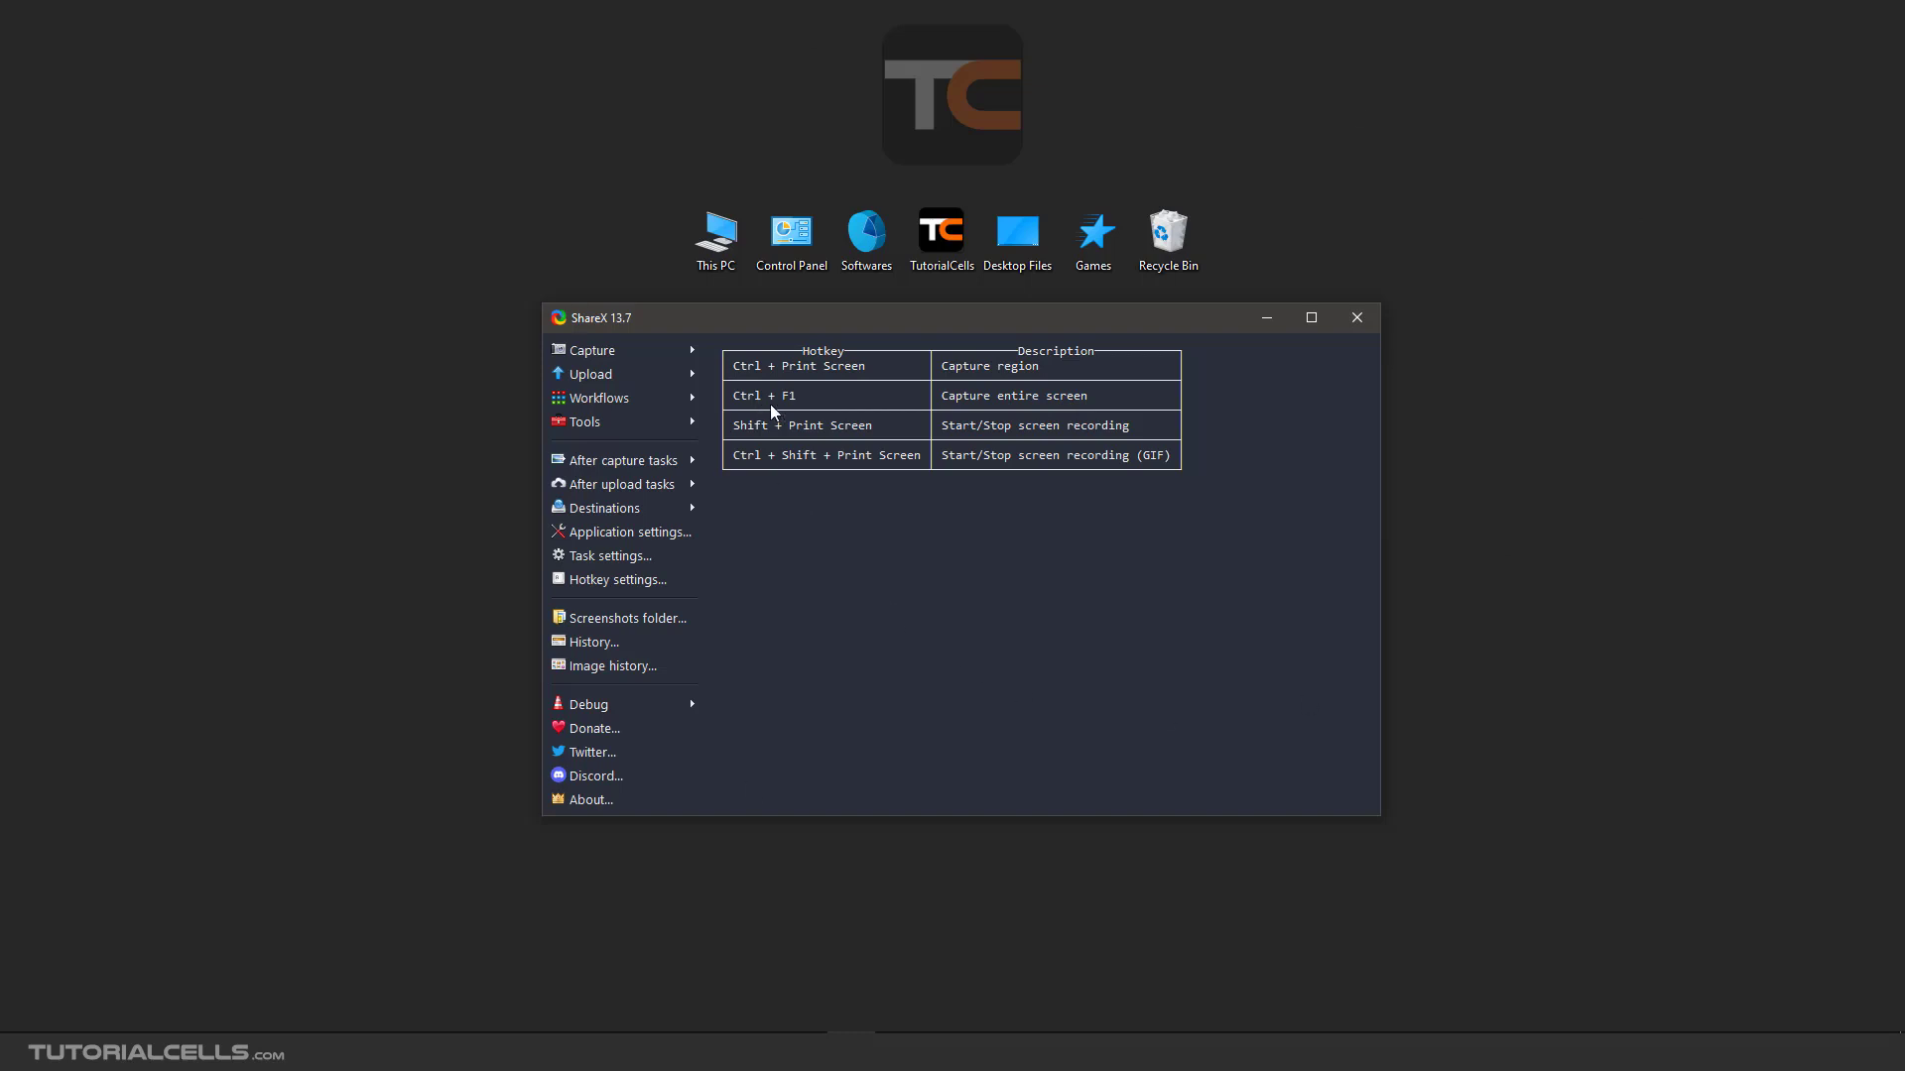
Assign Ctrl+F1 as the entire-screen capture hotkey, then take a fullscreen screenshot
{"action": "left_click", "coordinate": [606, 581]}
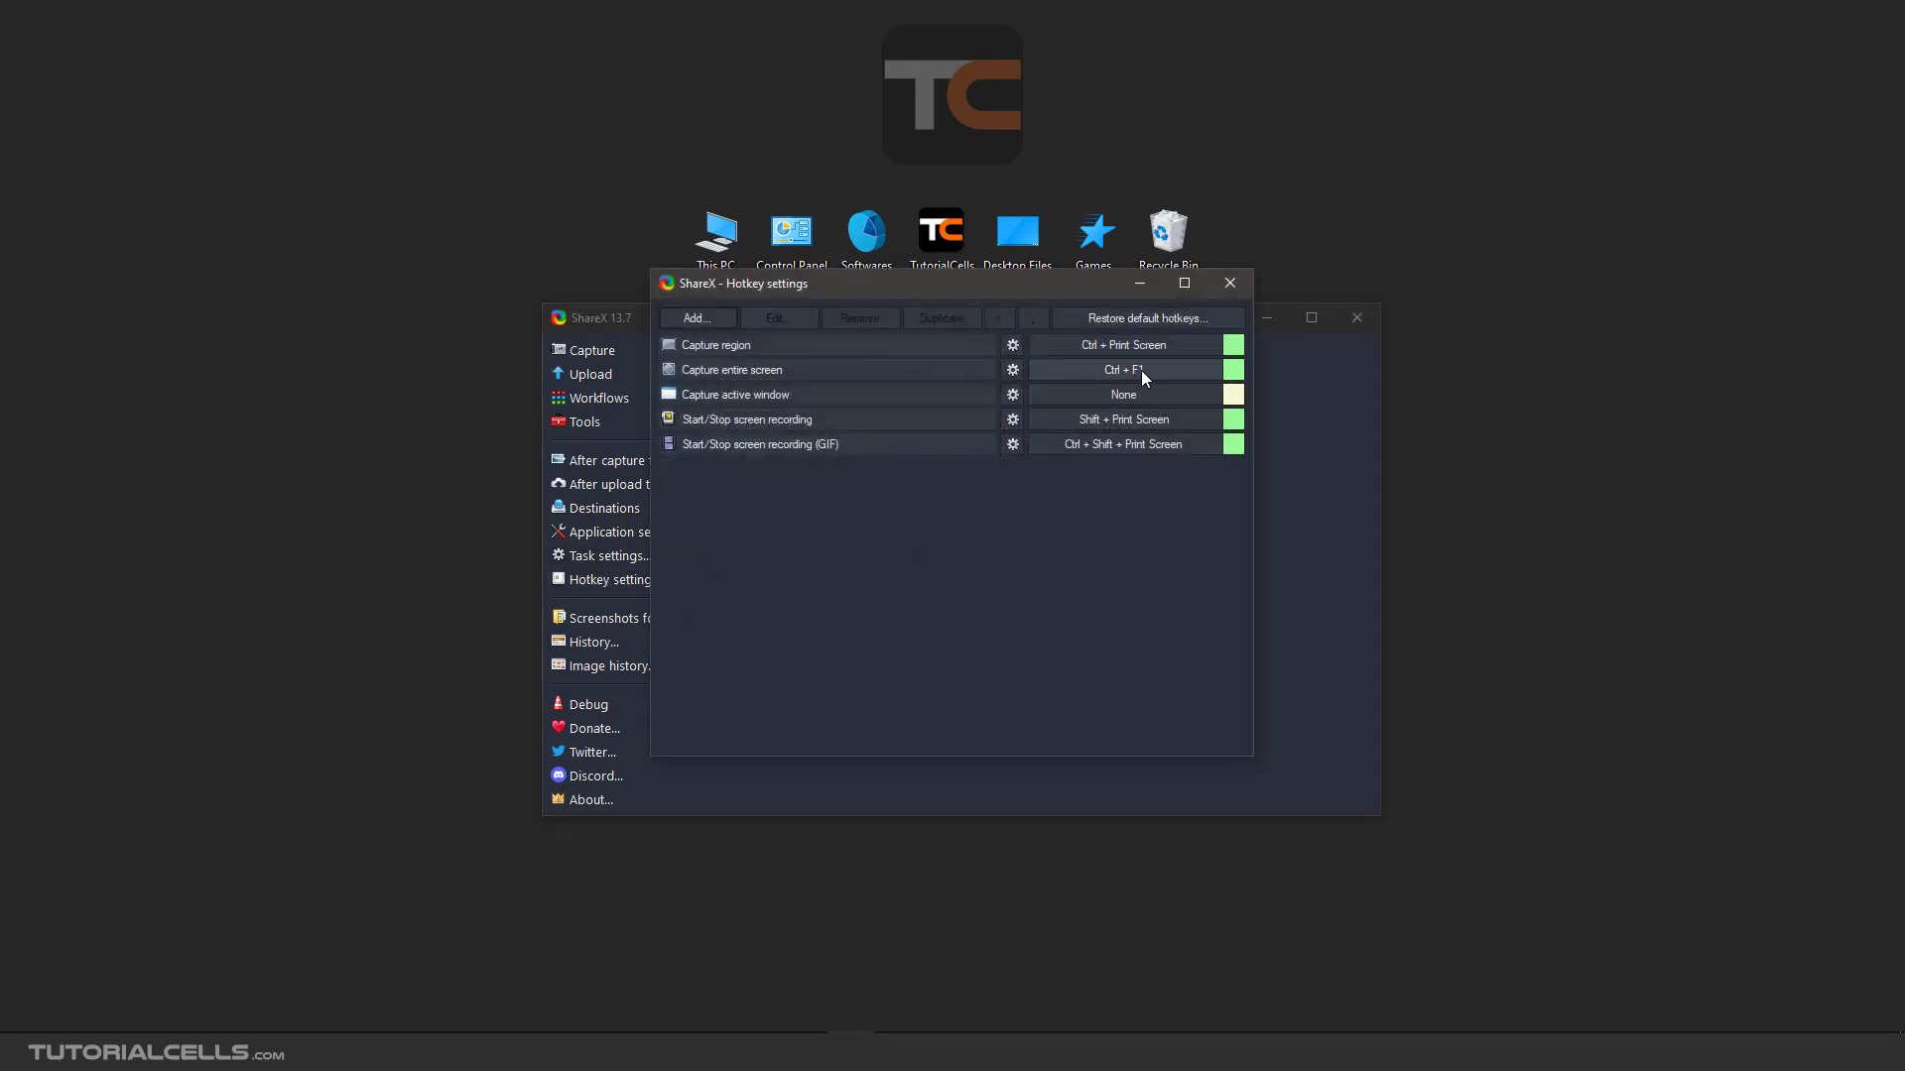
{"action": "left_click_drag", "start_coordinate": [1105, 295], "coordinate": [1106, 356]}
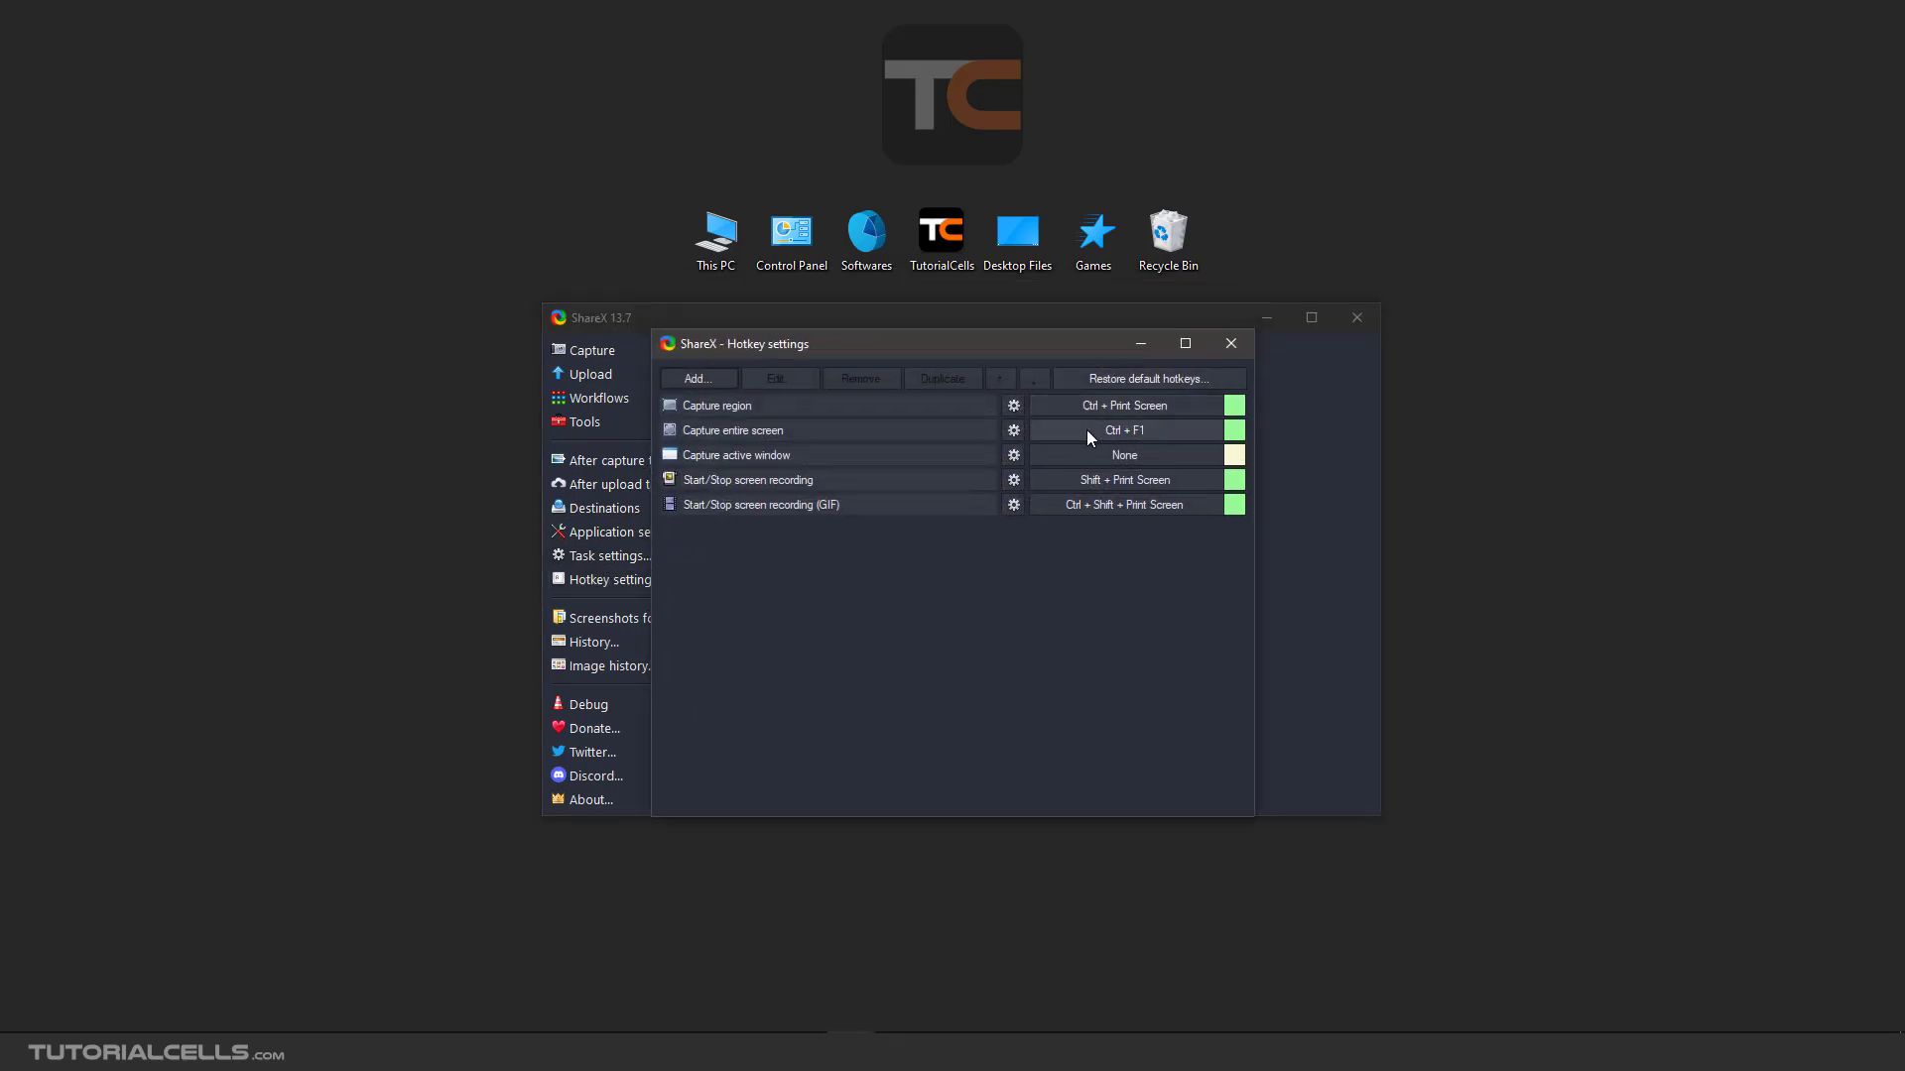
{"action": "left_click", "coordinate": [1086, 431]}
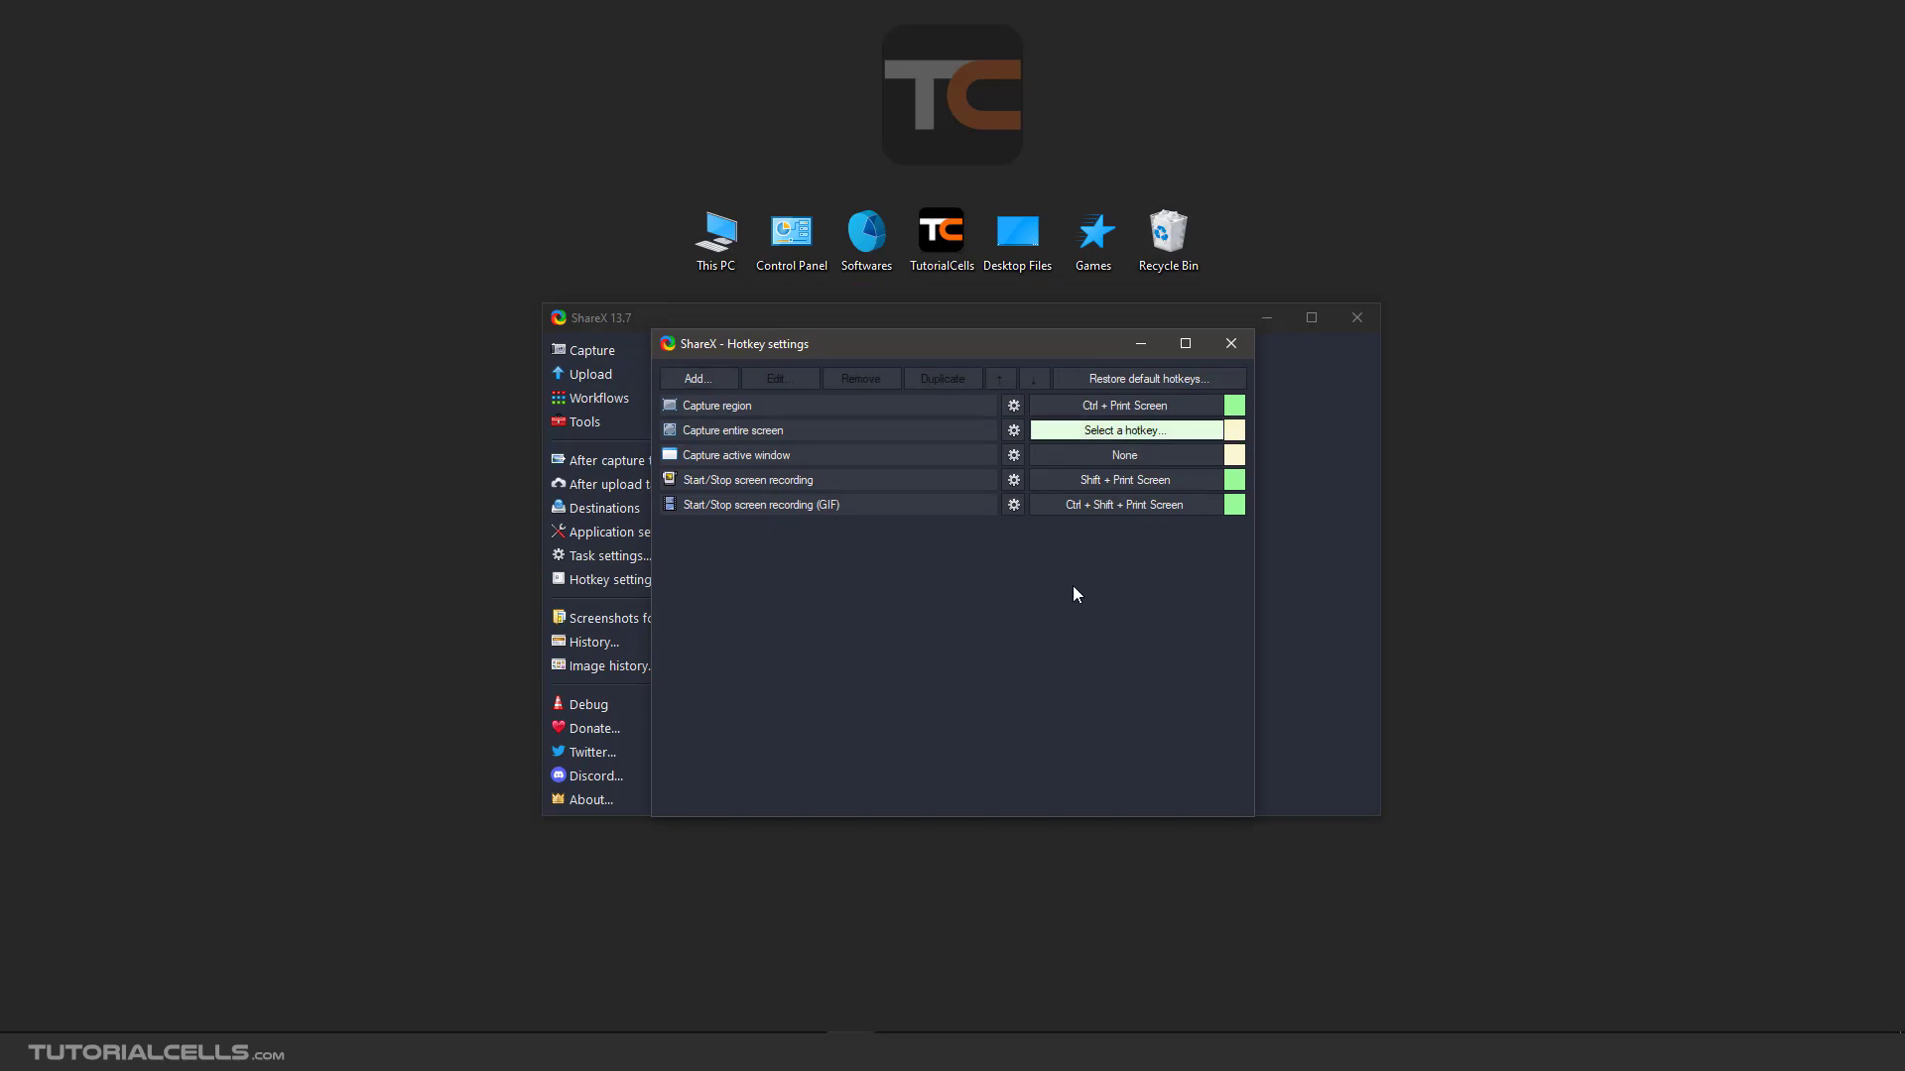
{"action": "key", "text": "ctrl+F1"}
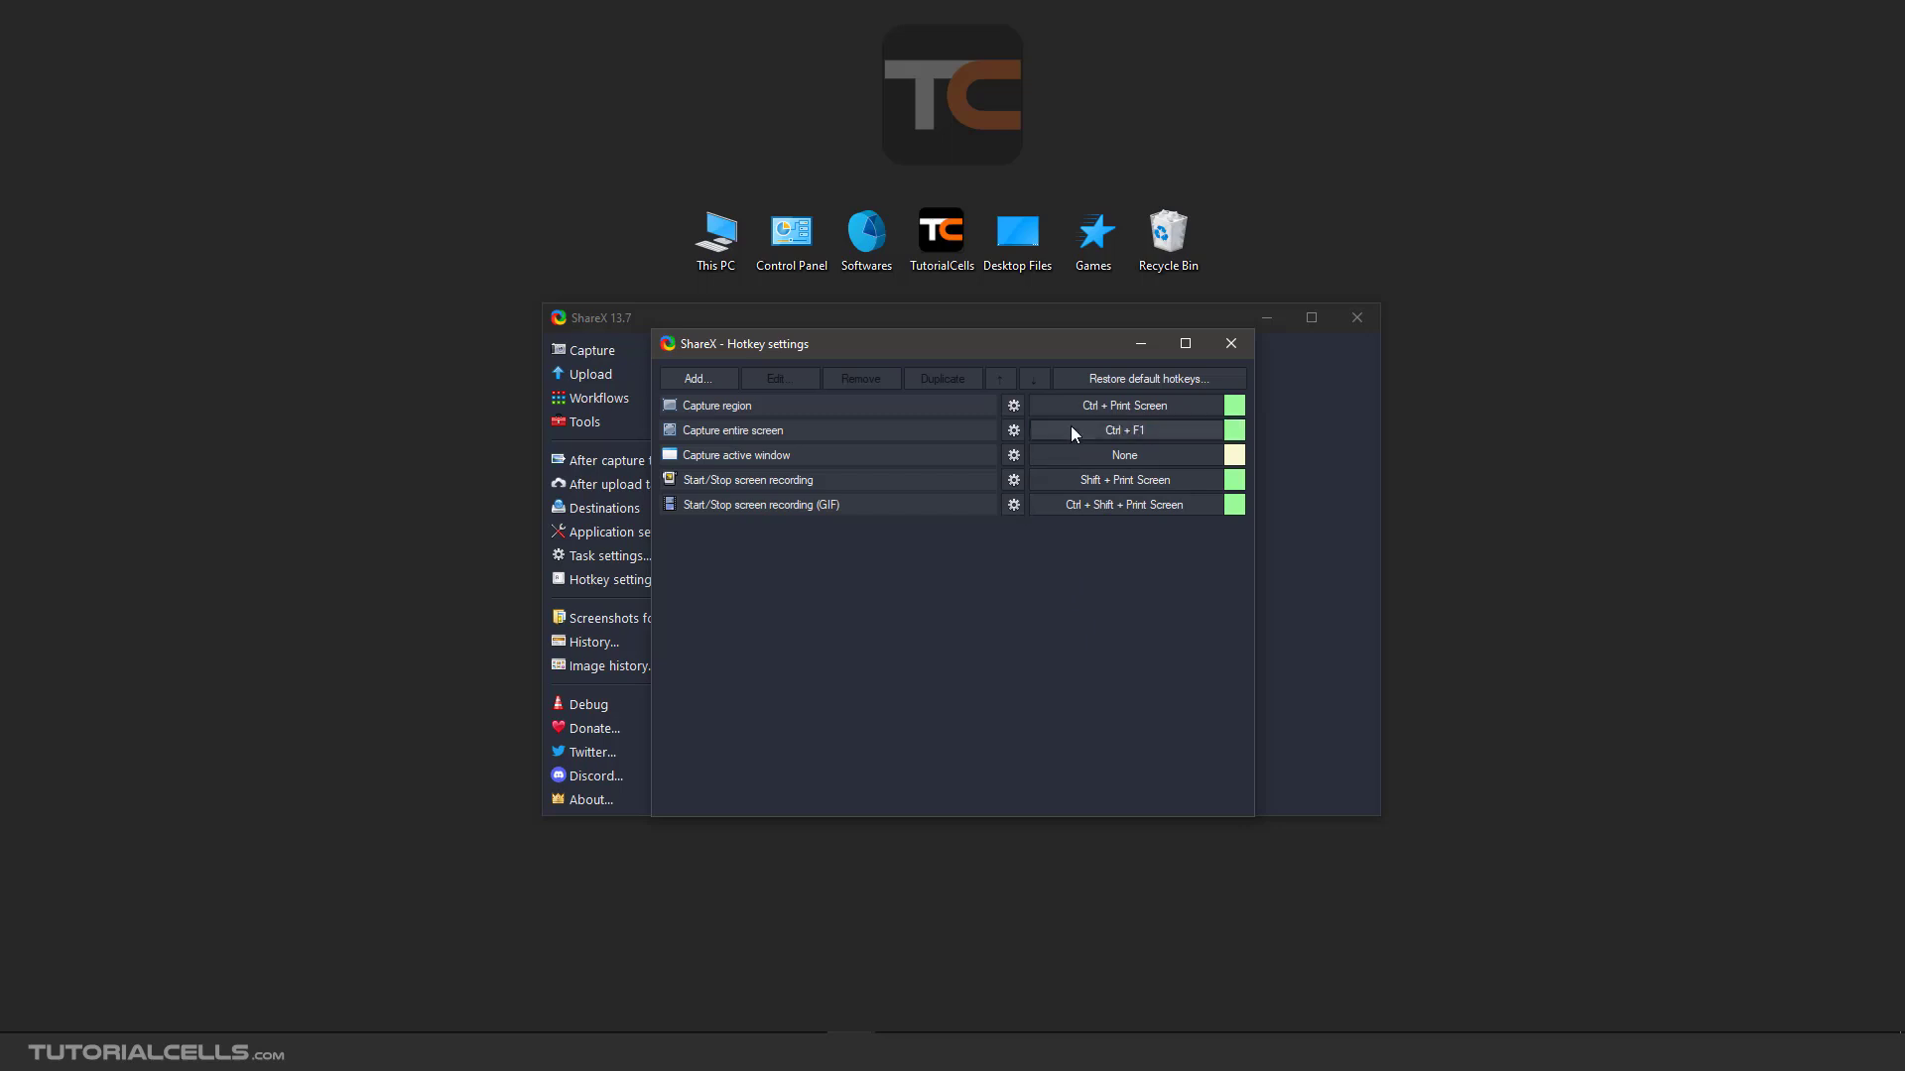
{"action": "left_click", "coordinate": [1228, 344]}
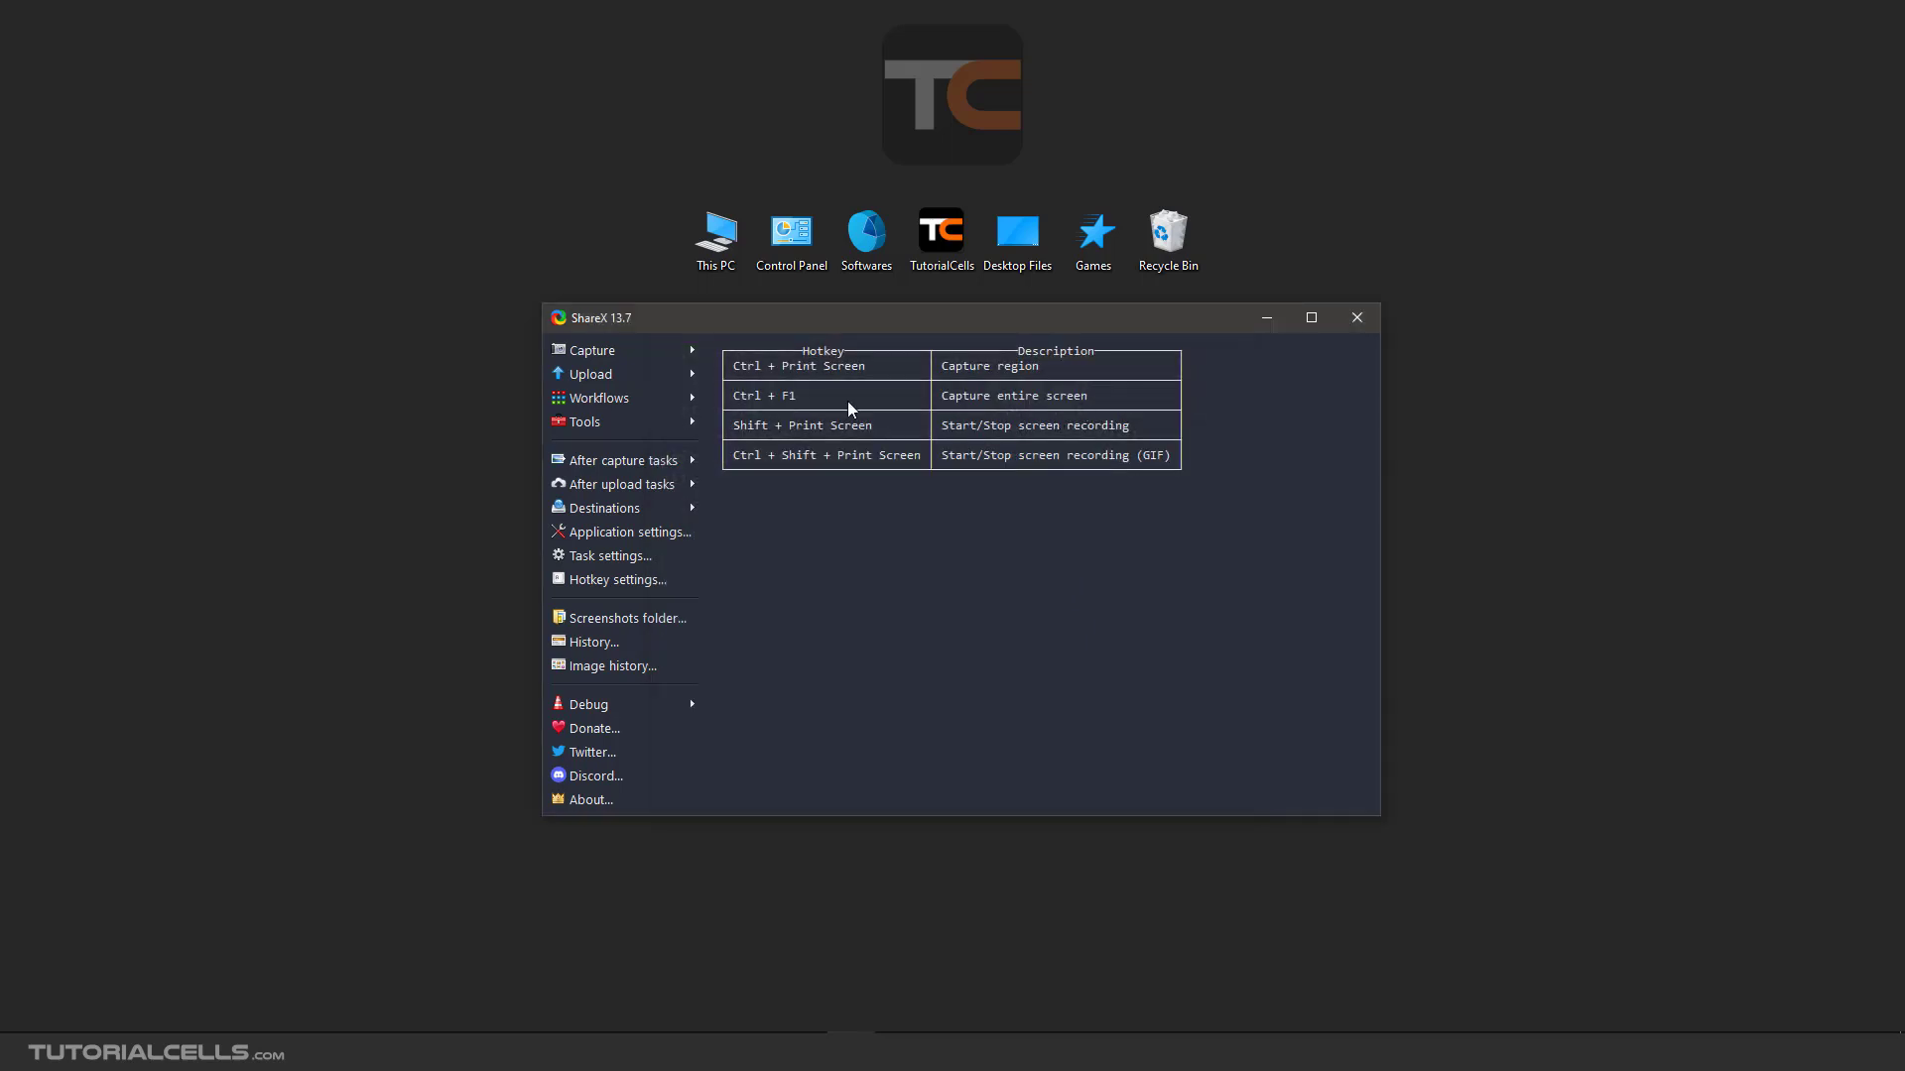
{"action": "left_click", "coordinate": [652, 359]}
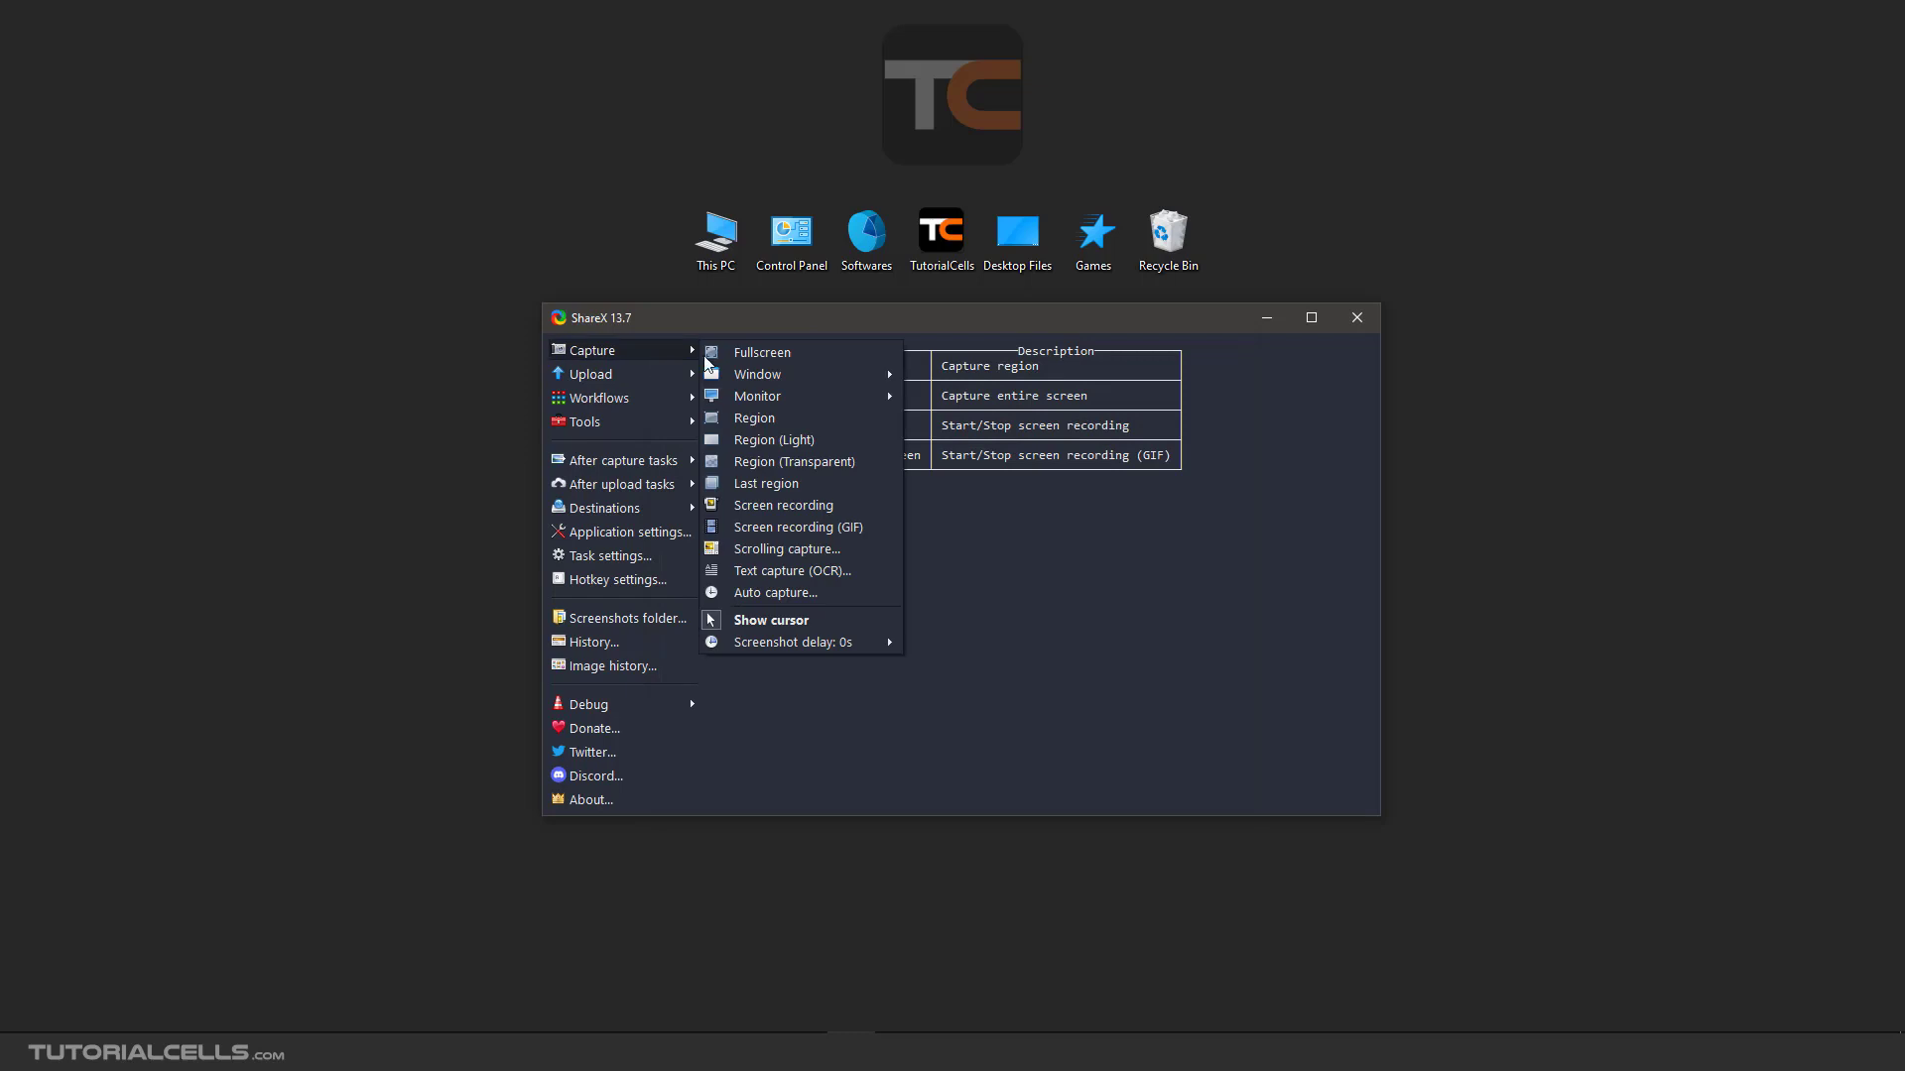
{"action": "left_click", "coordinate": [795, 355]}
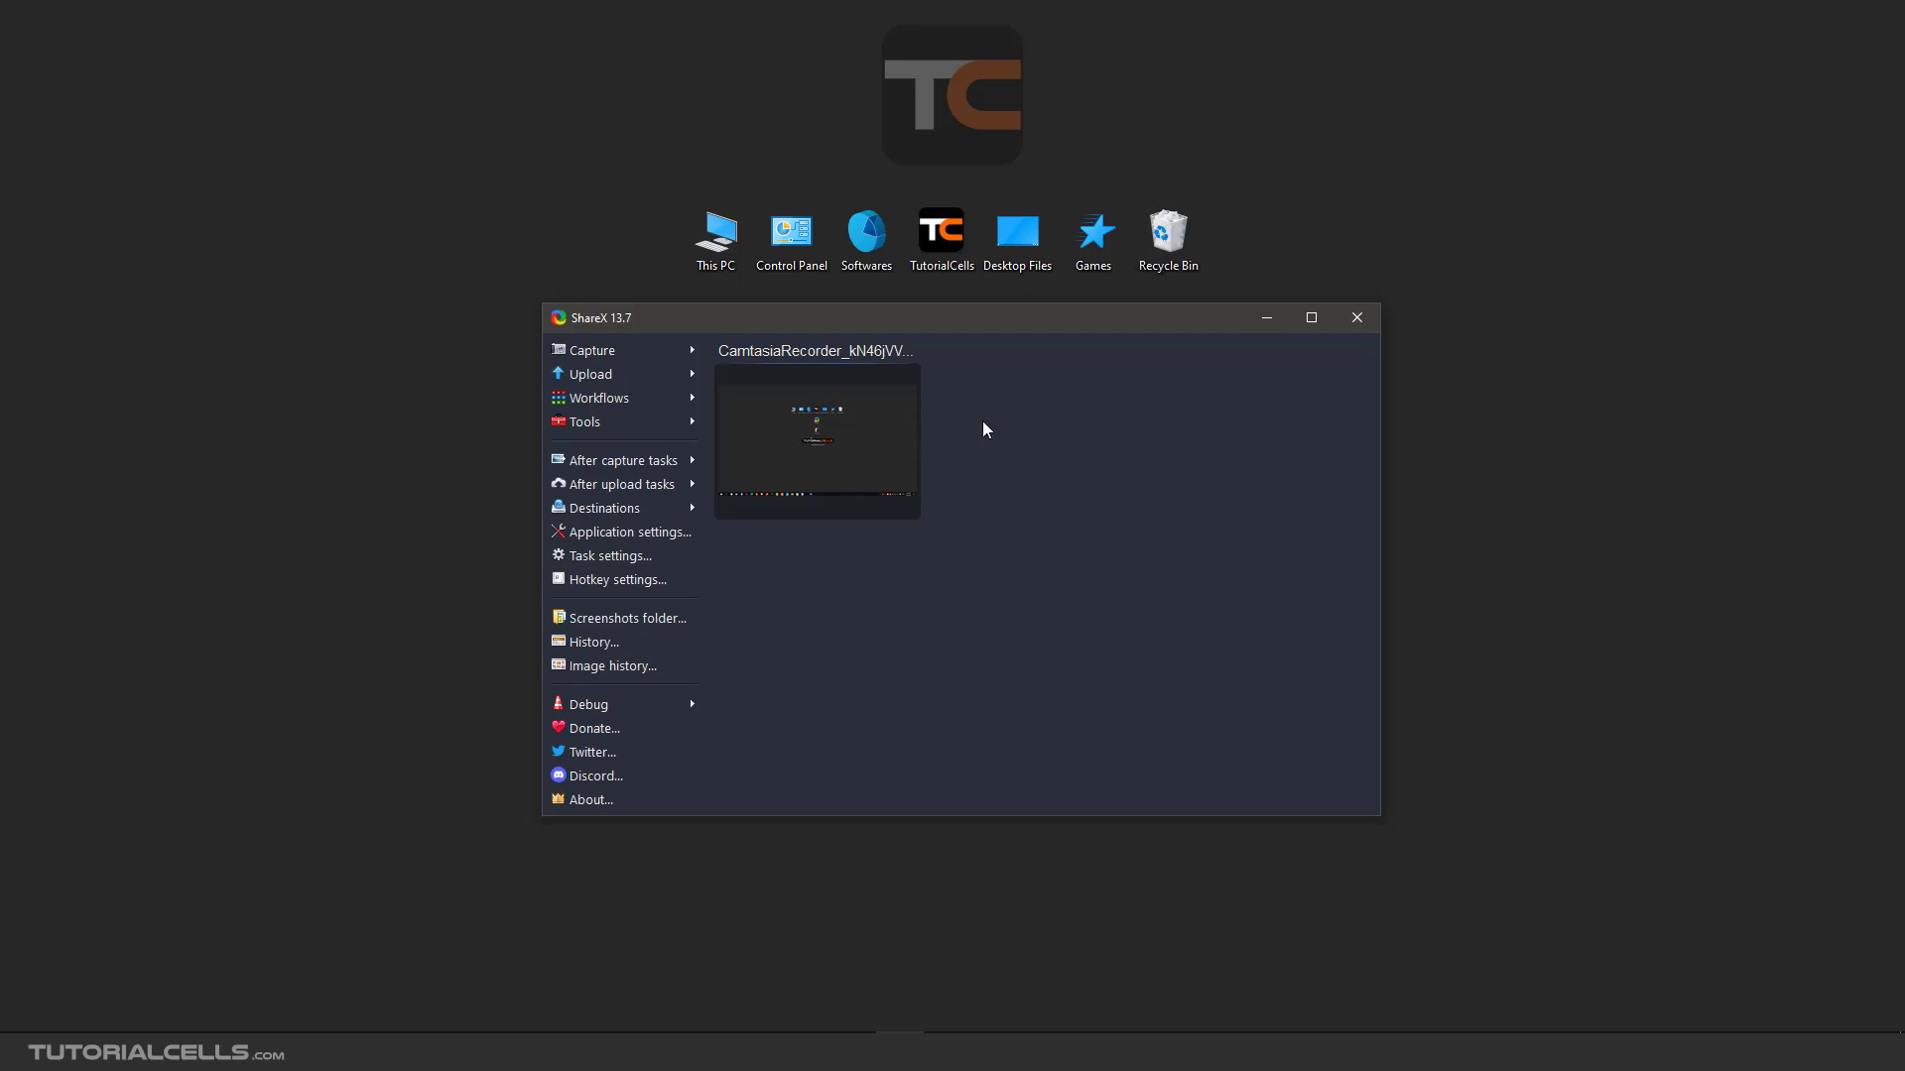
{"action": "right_click", "coordinate": [856, 421]}
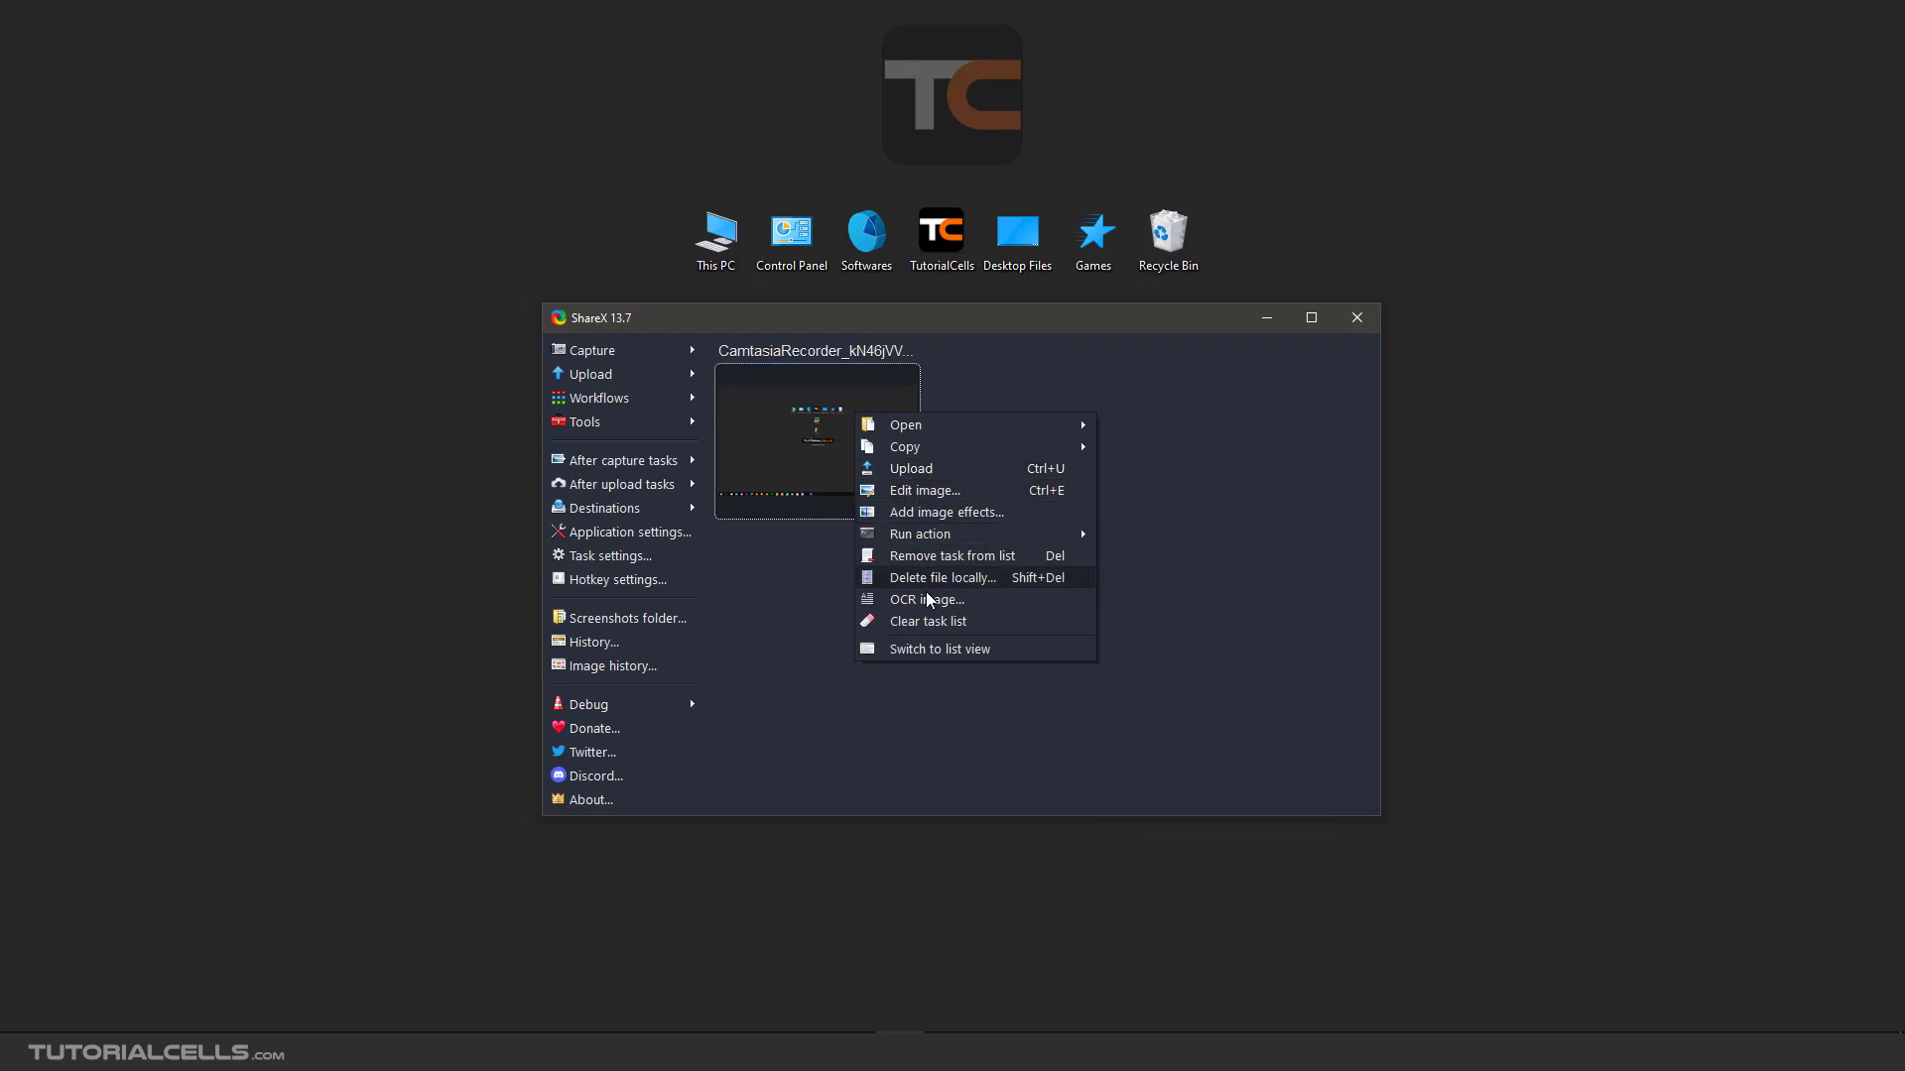
{"action": "left_click", "coordinate": [794, 635]}
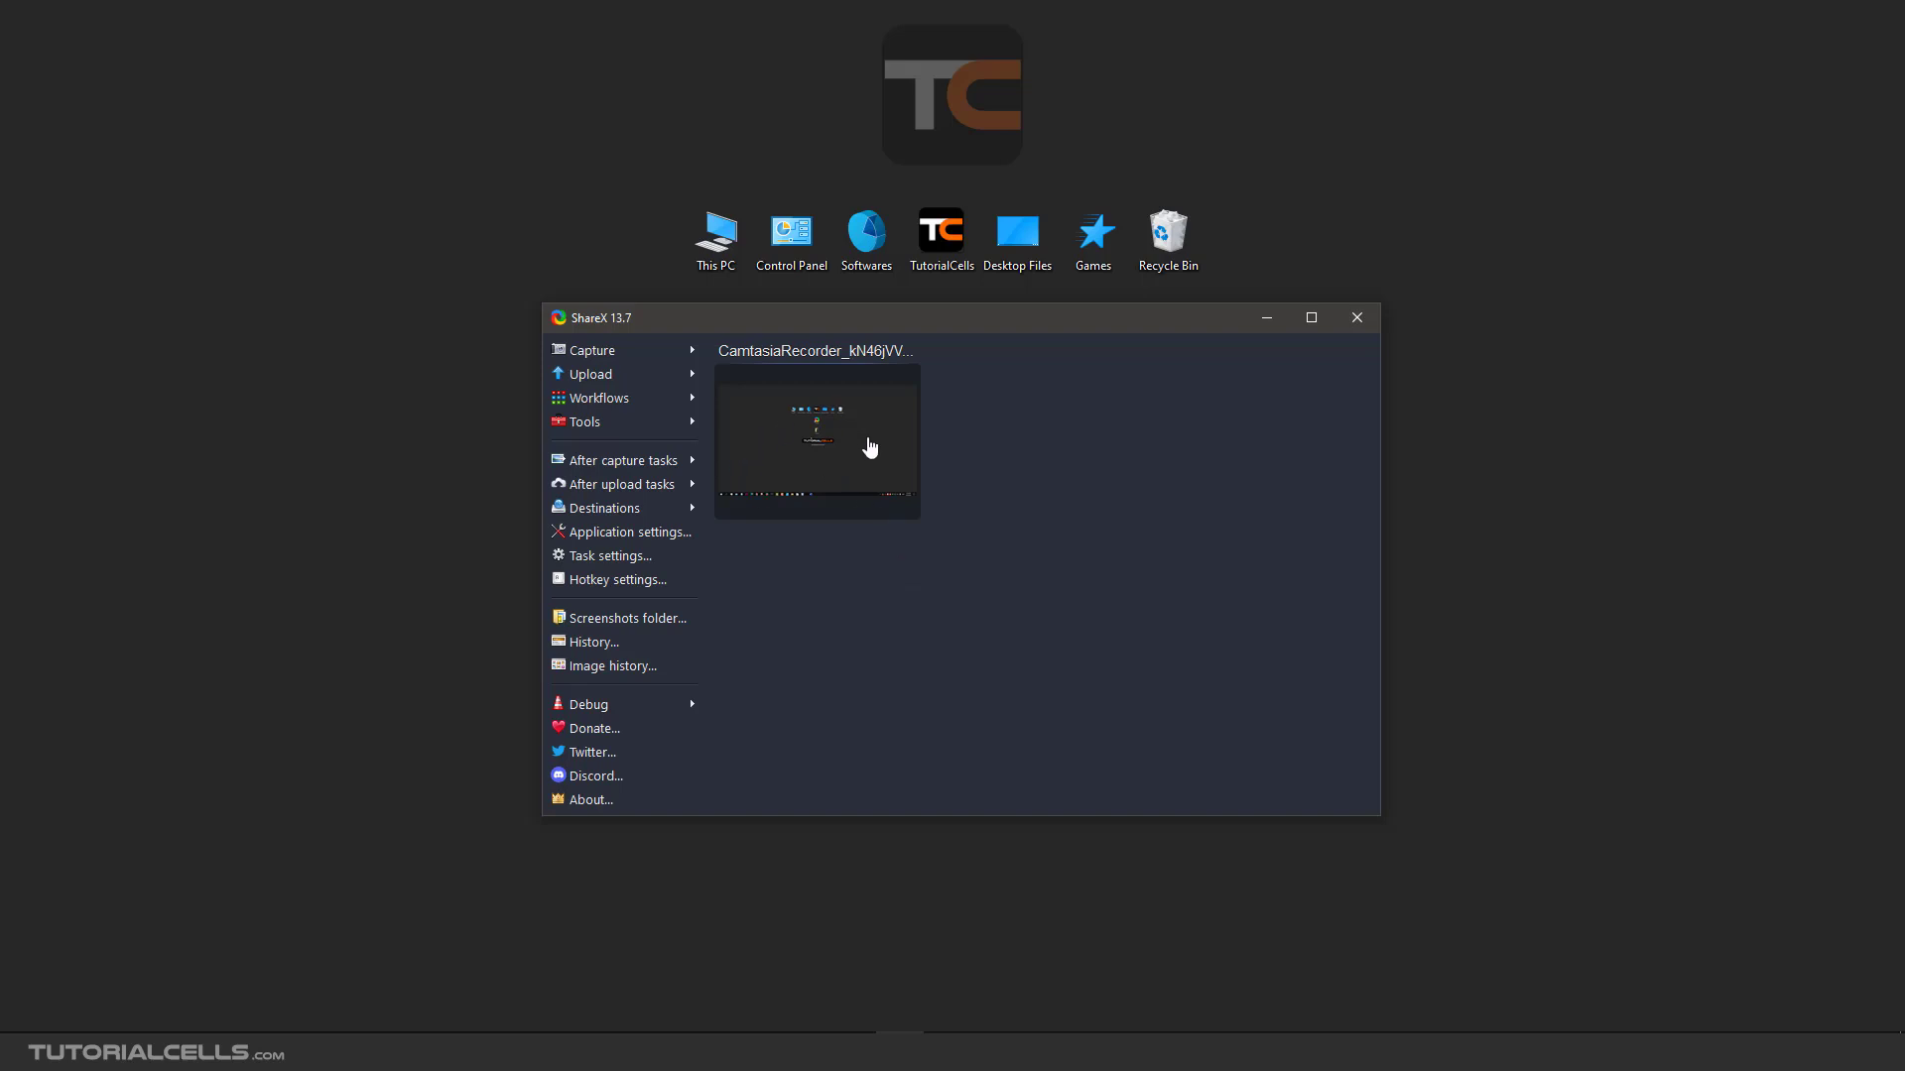
{"action": "left_click", "coordinate": [627, 618]}
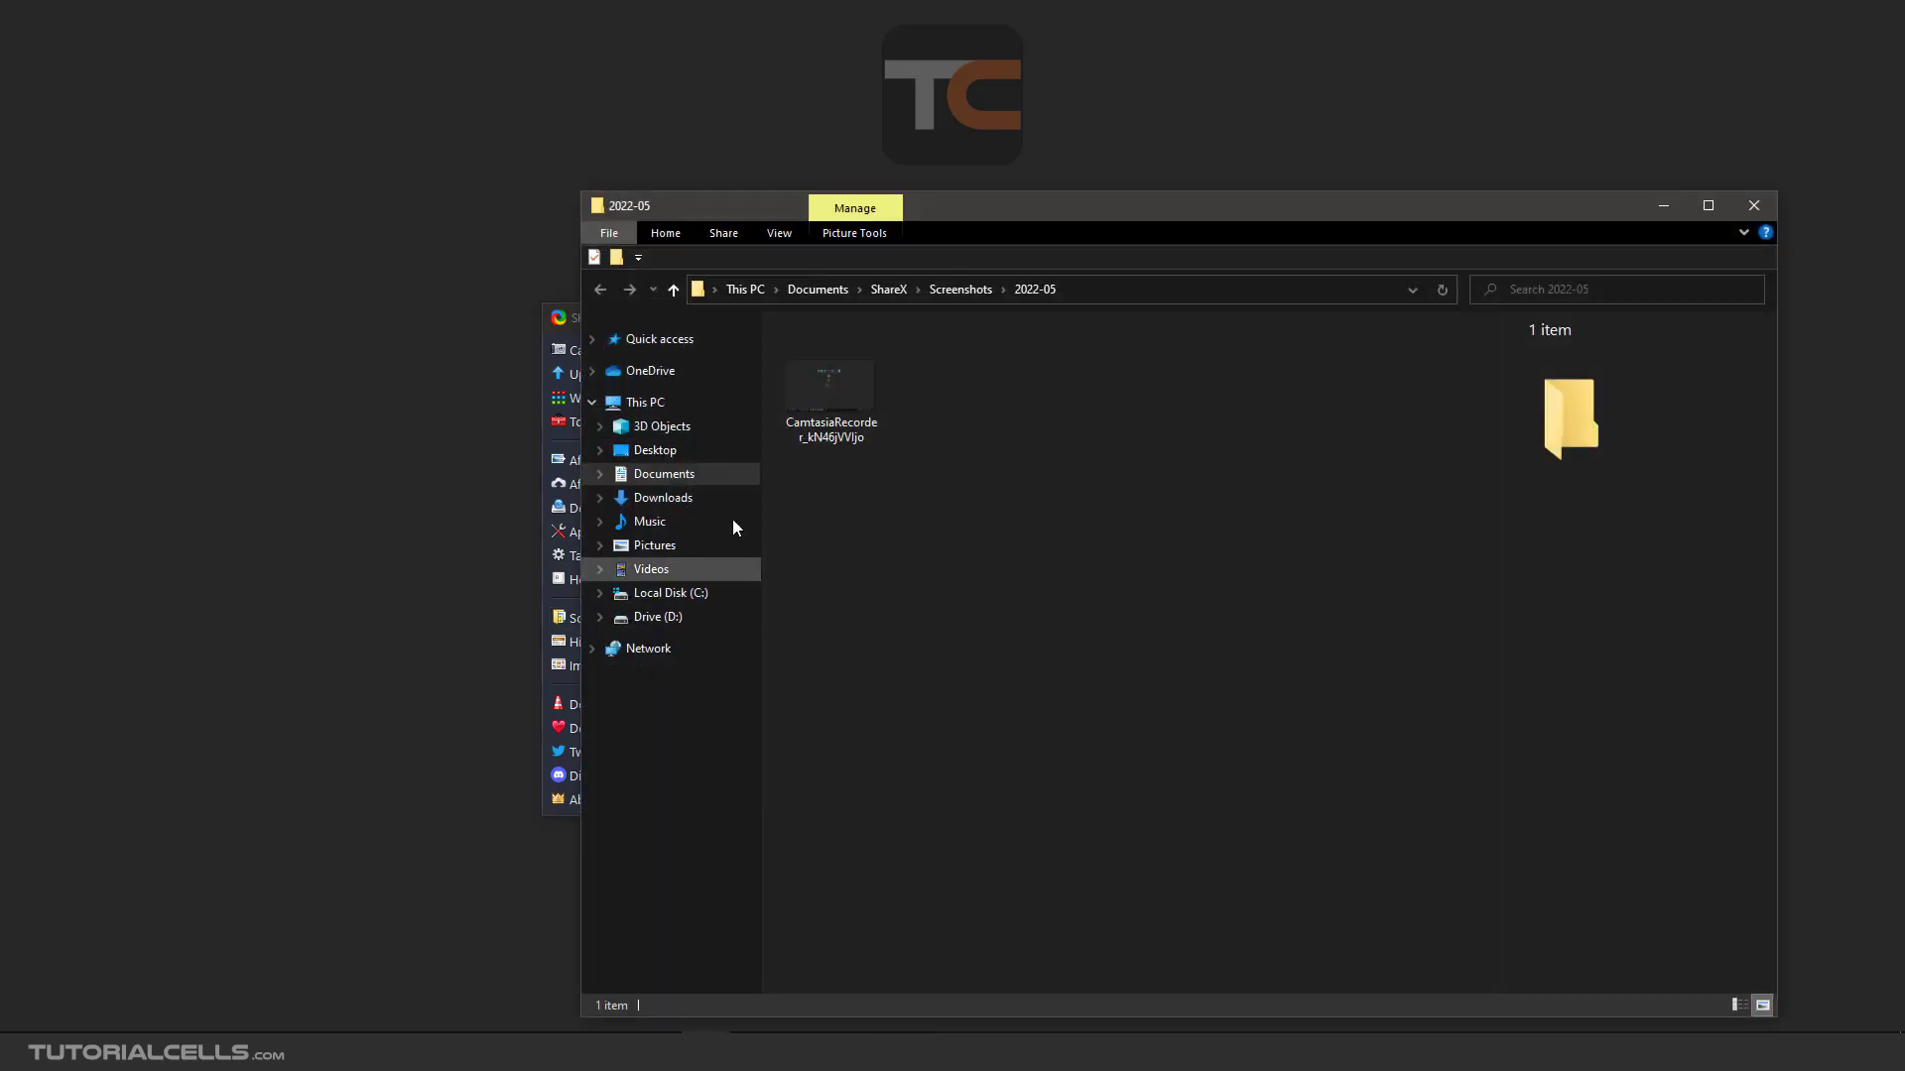
{"action": "left_click", "coordinate": [842, 383]}
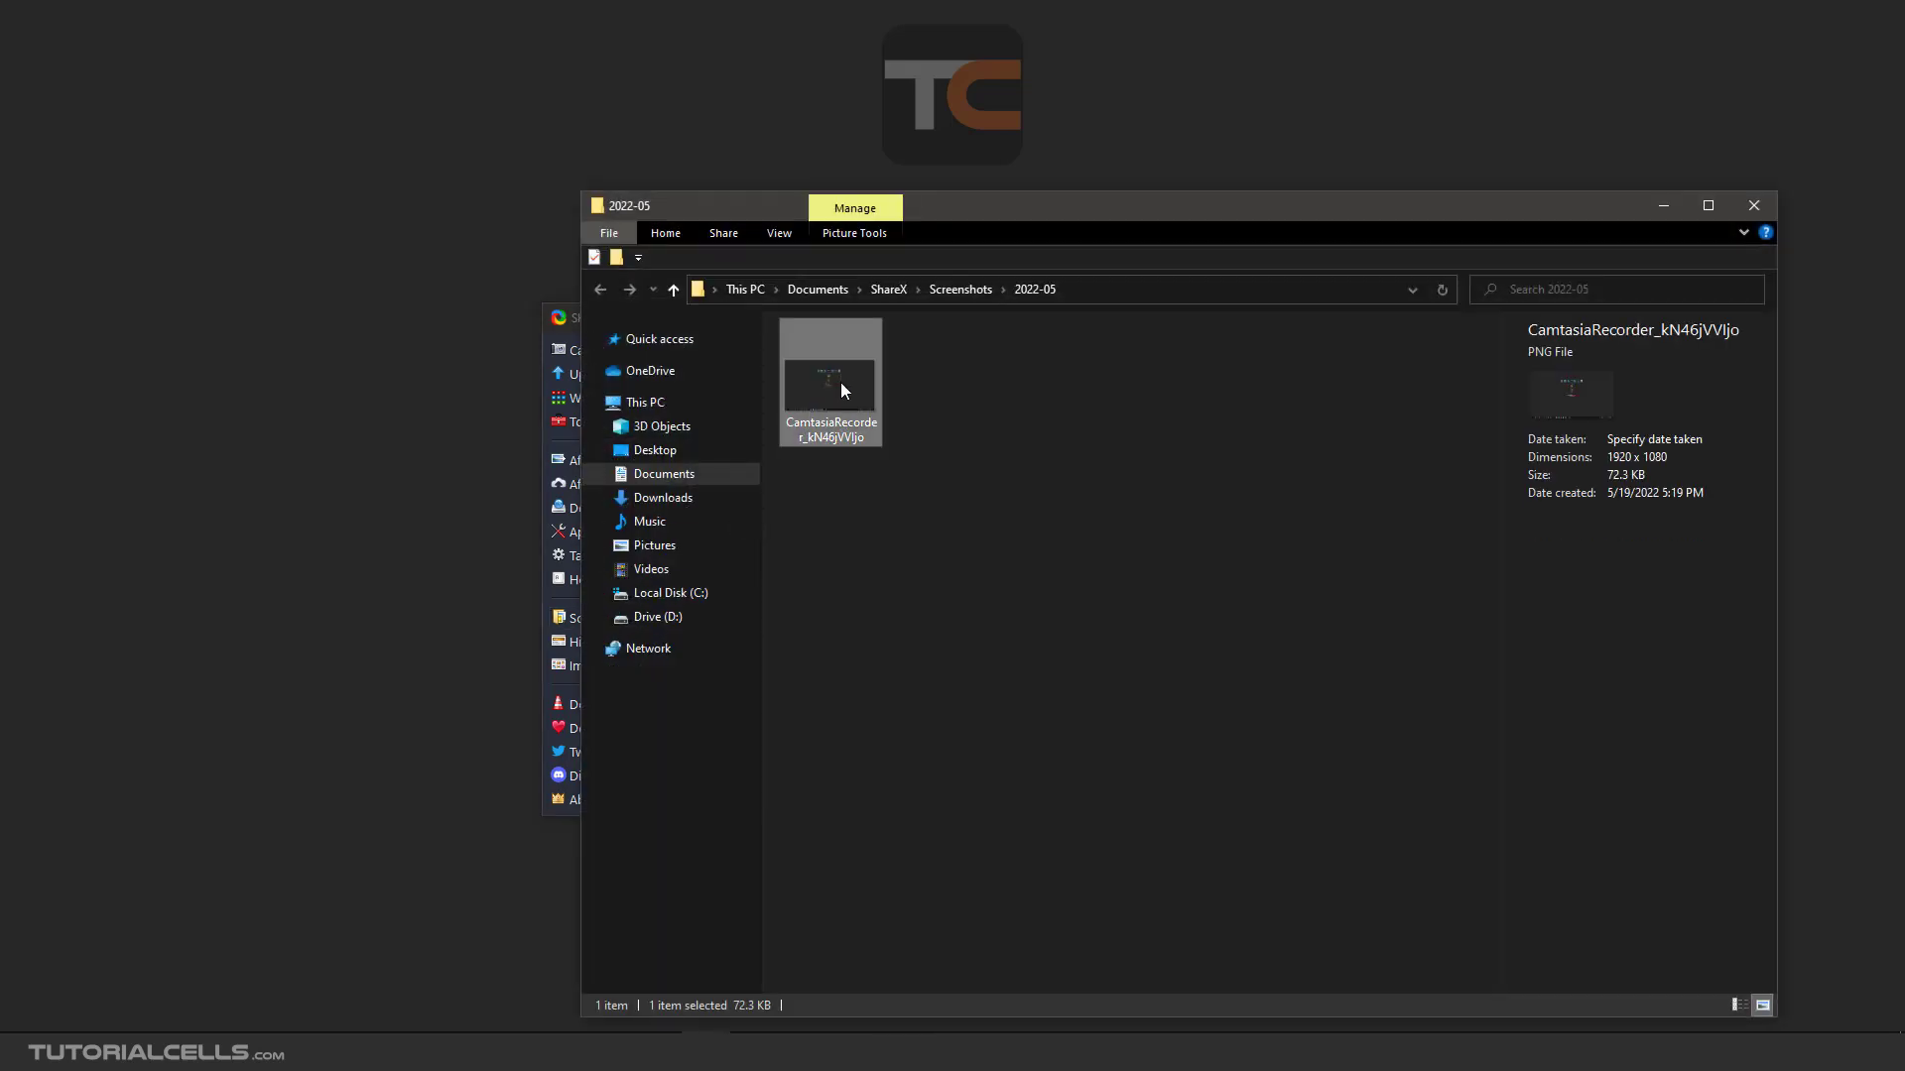
{"action": "left_click", "coordinate": [1057, 291]}
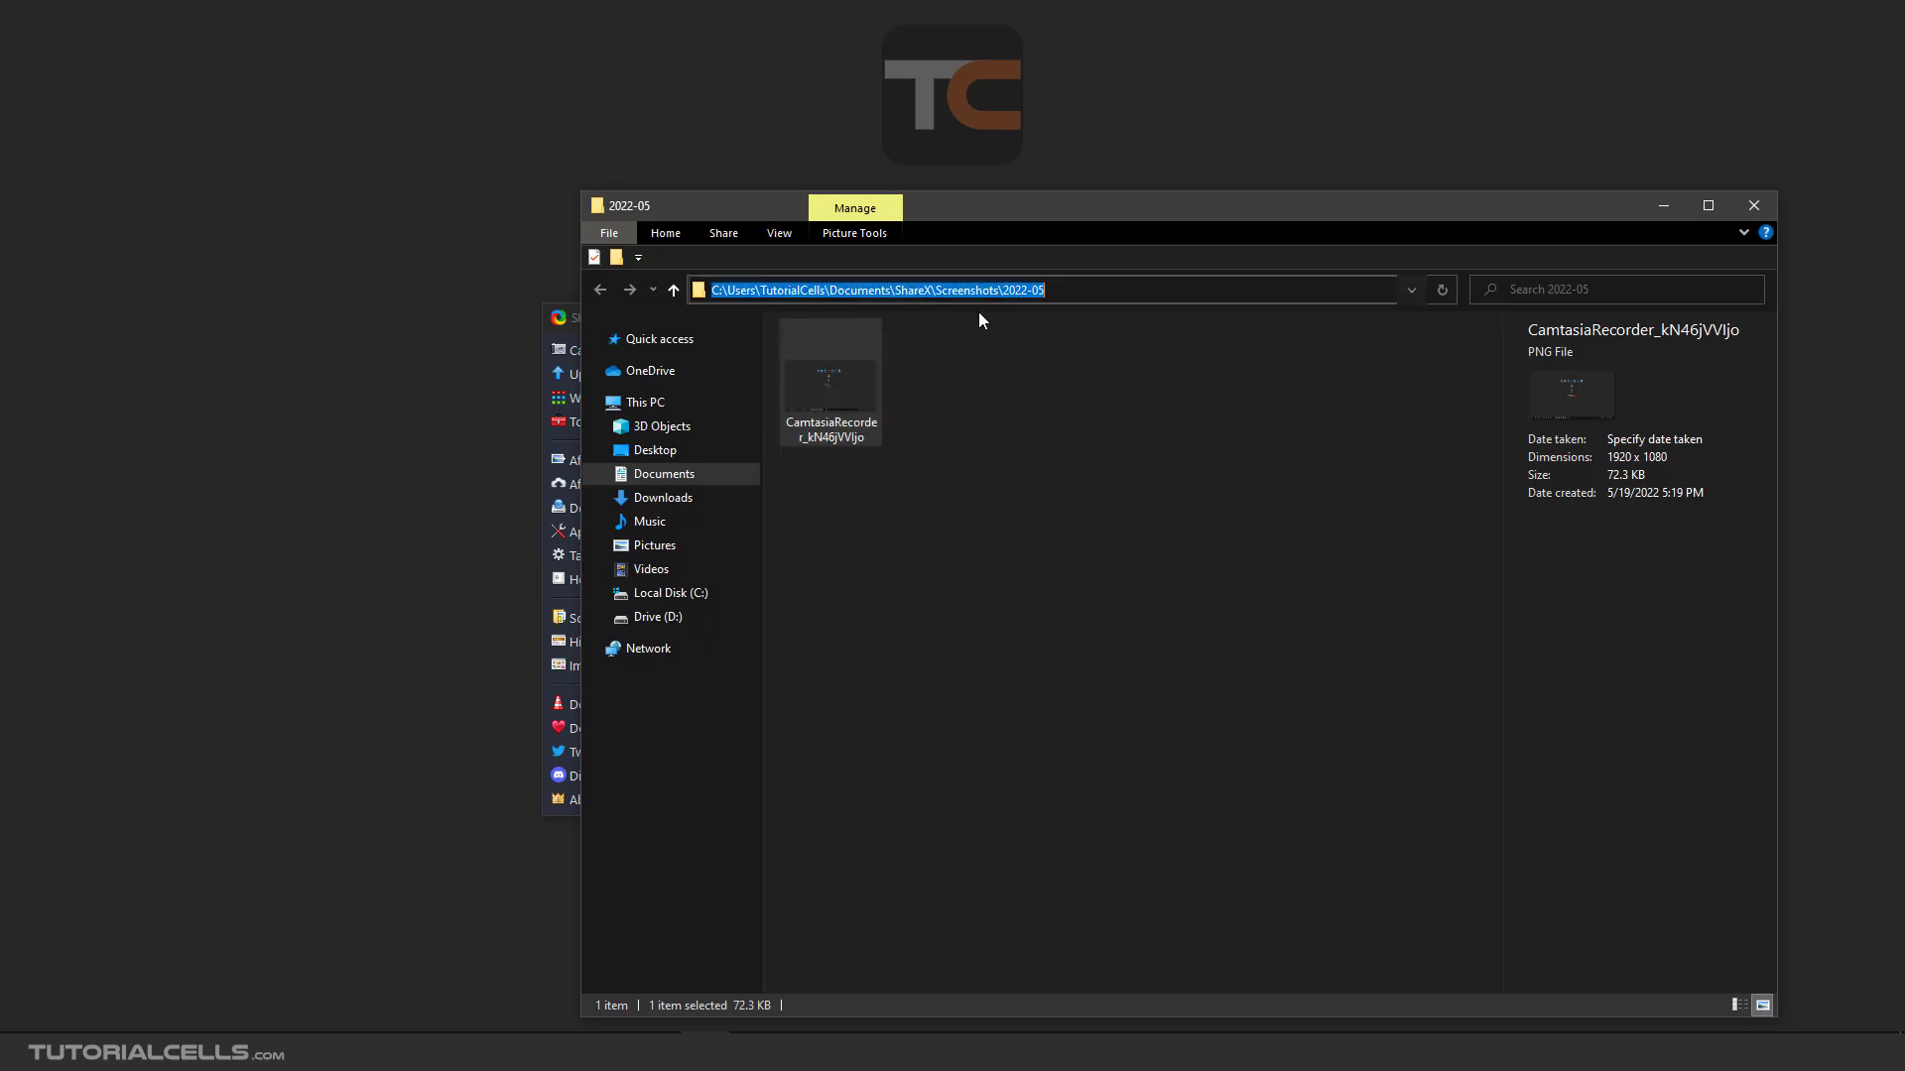
{"action": "left_click", "coordinate": [1011, 391]}
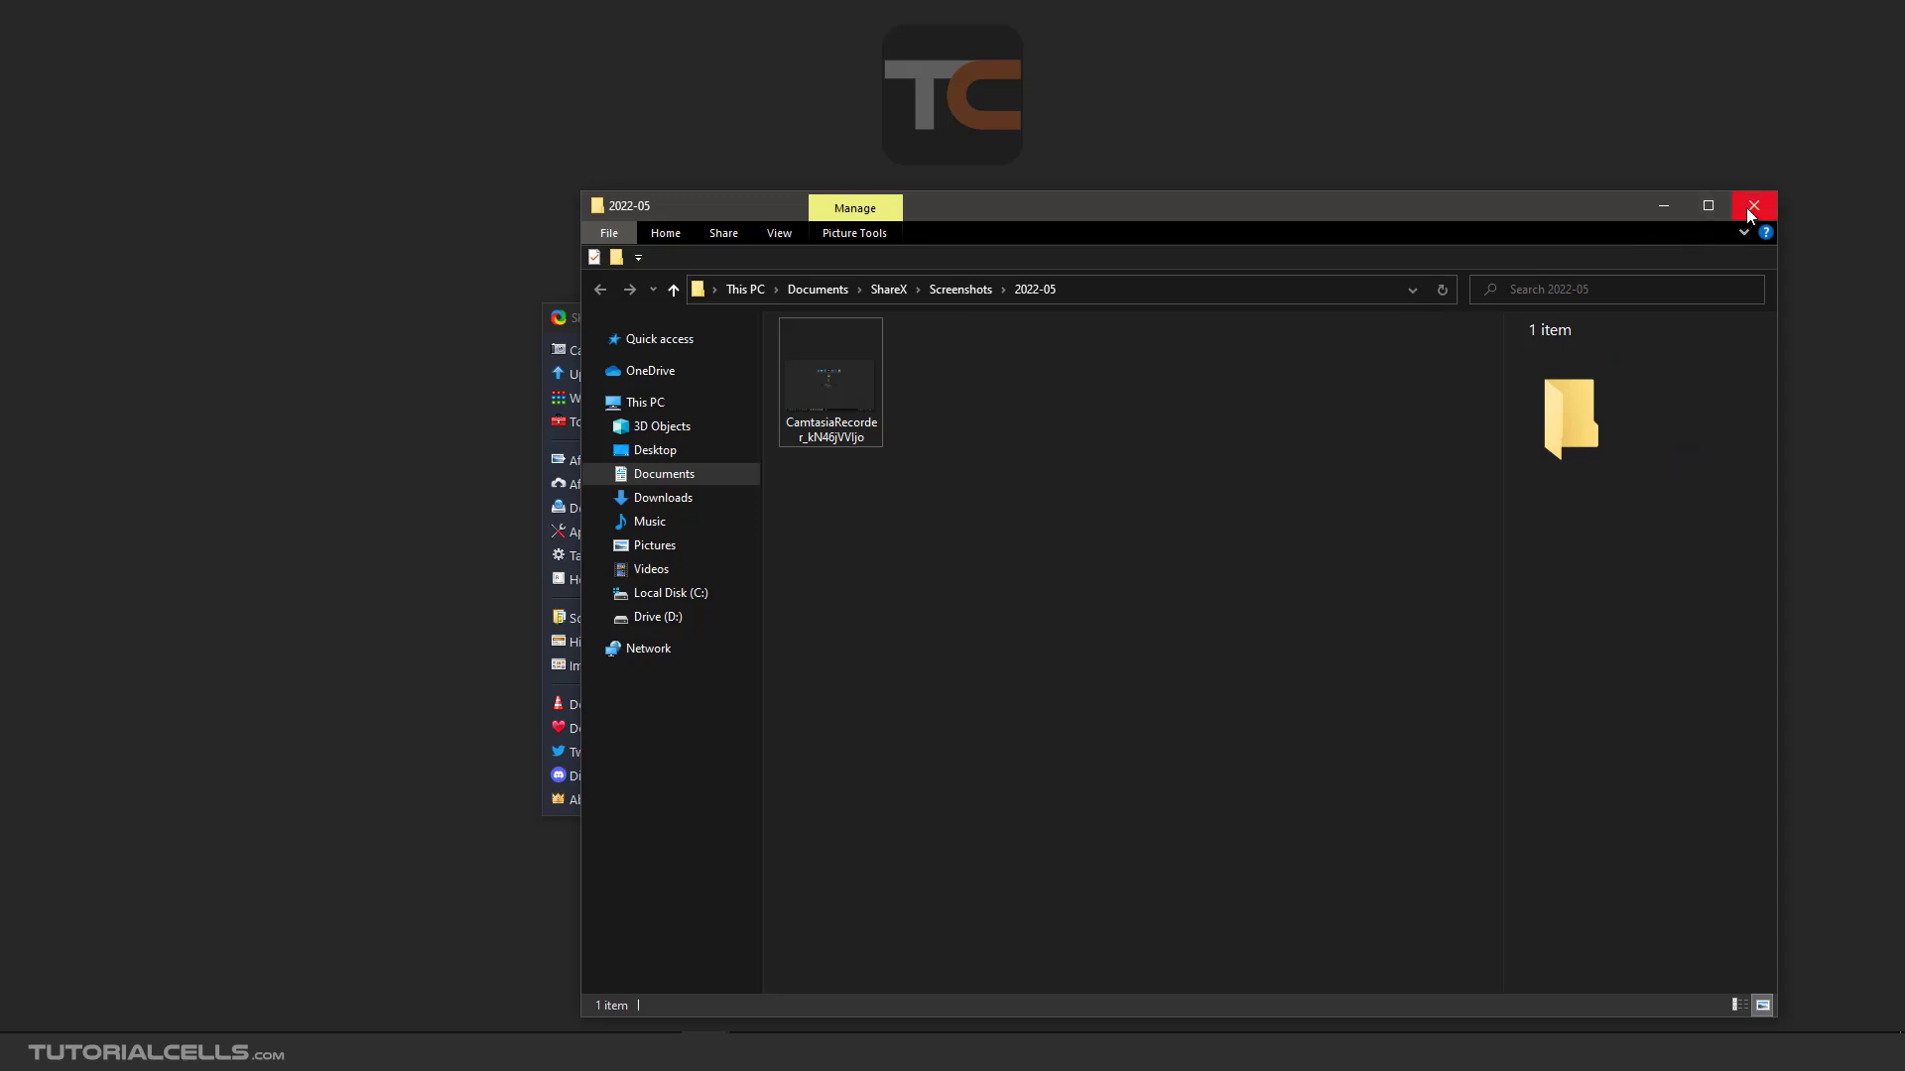
{"action": "left_click", "coordinate": [983, 289]}
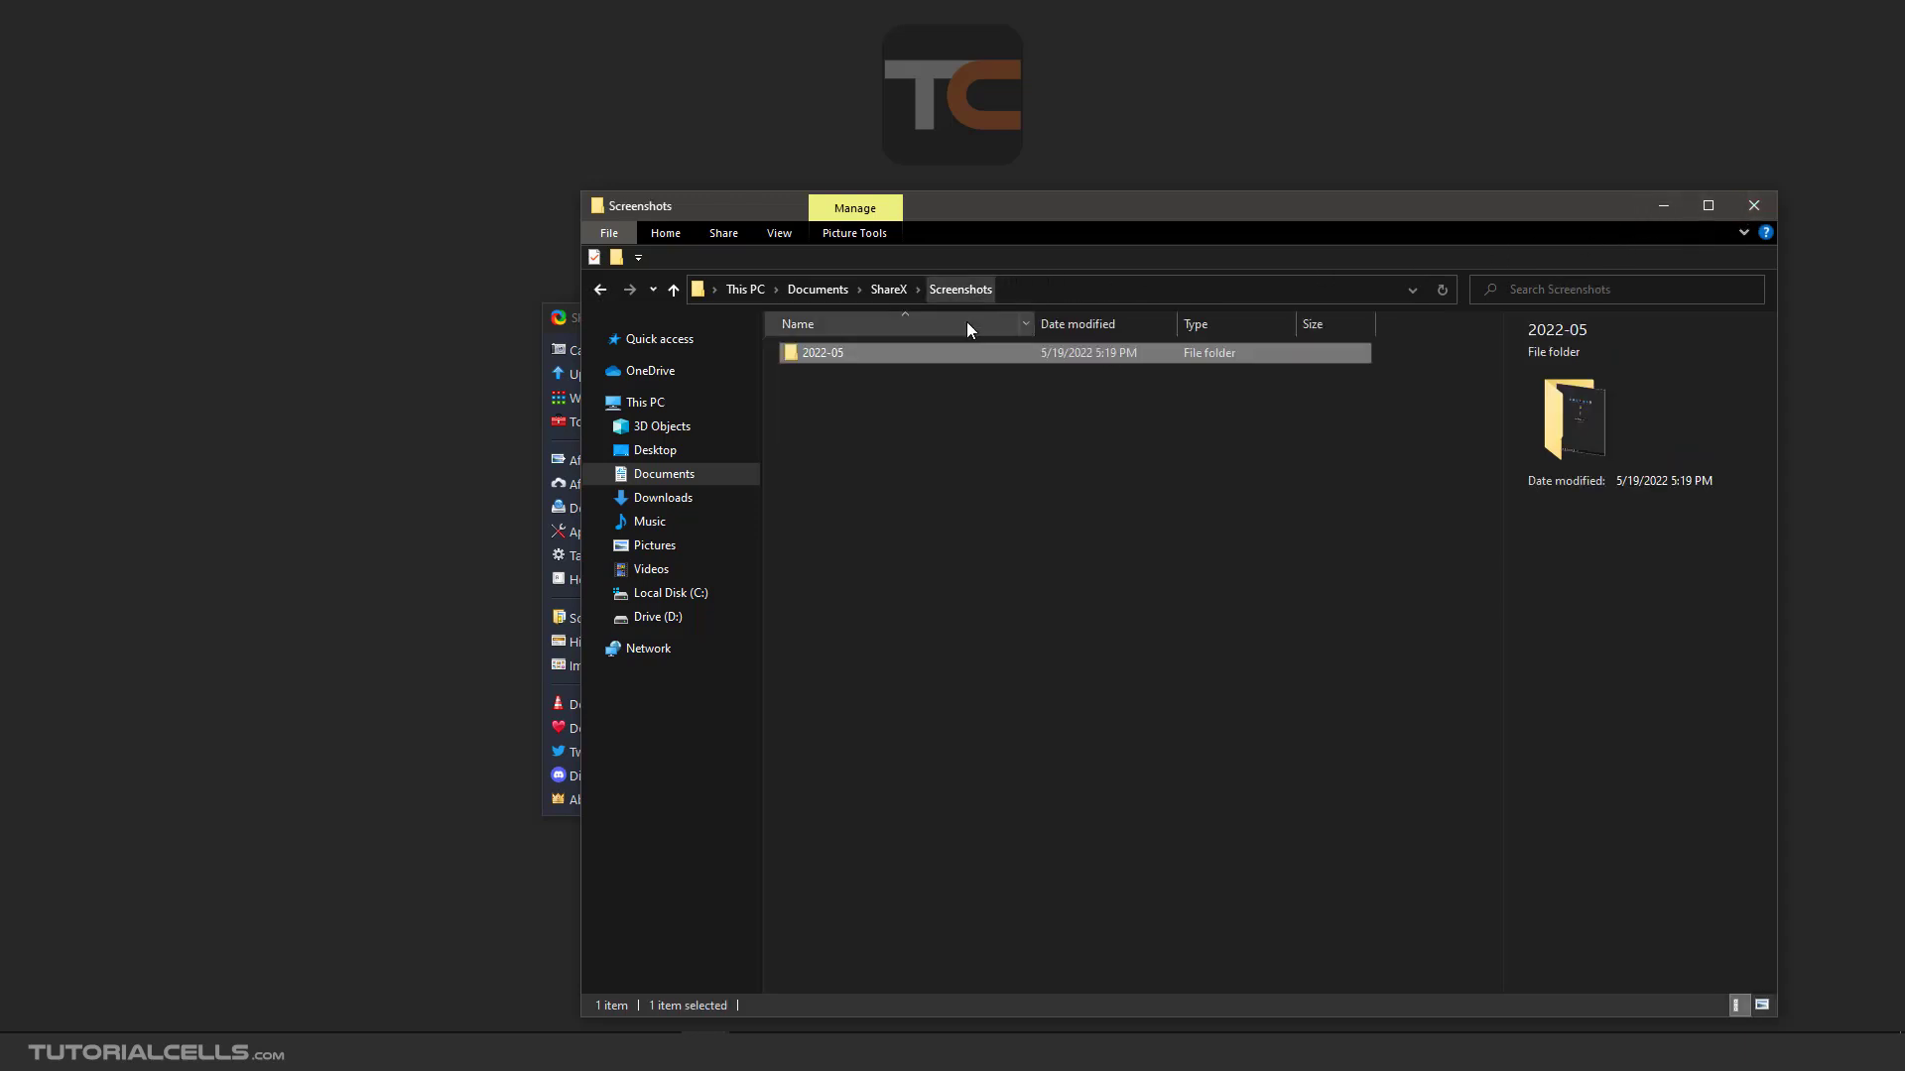
{"action": "left_click", "coordinate": [863, 400]}
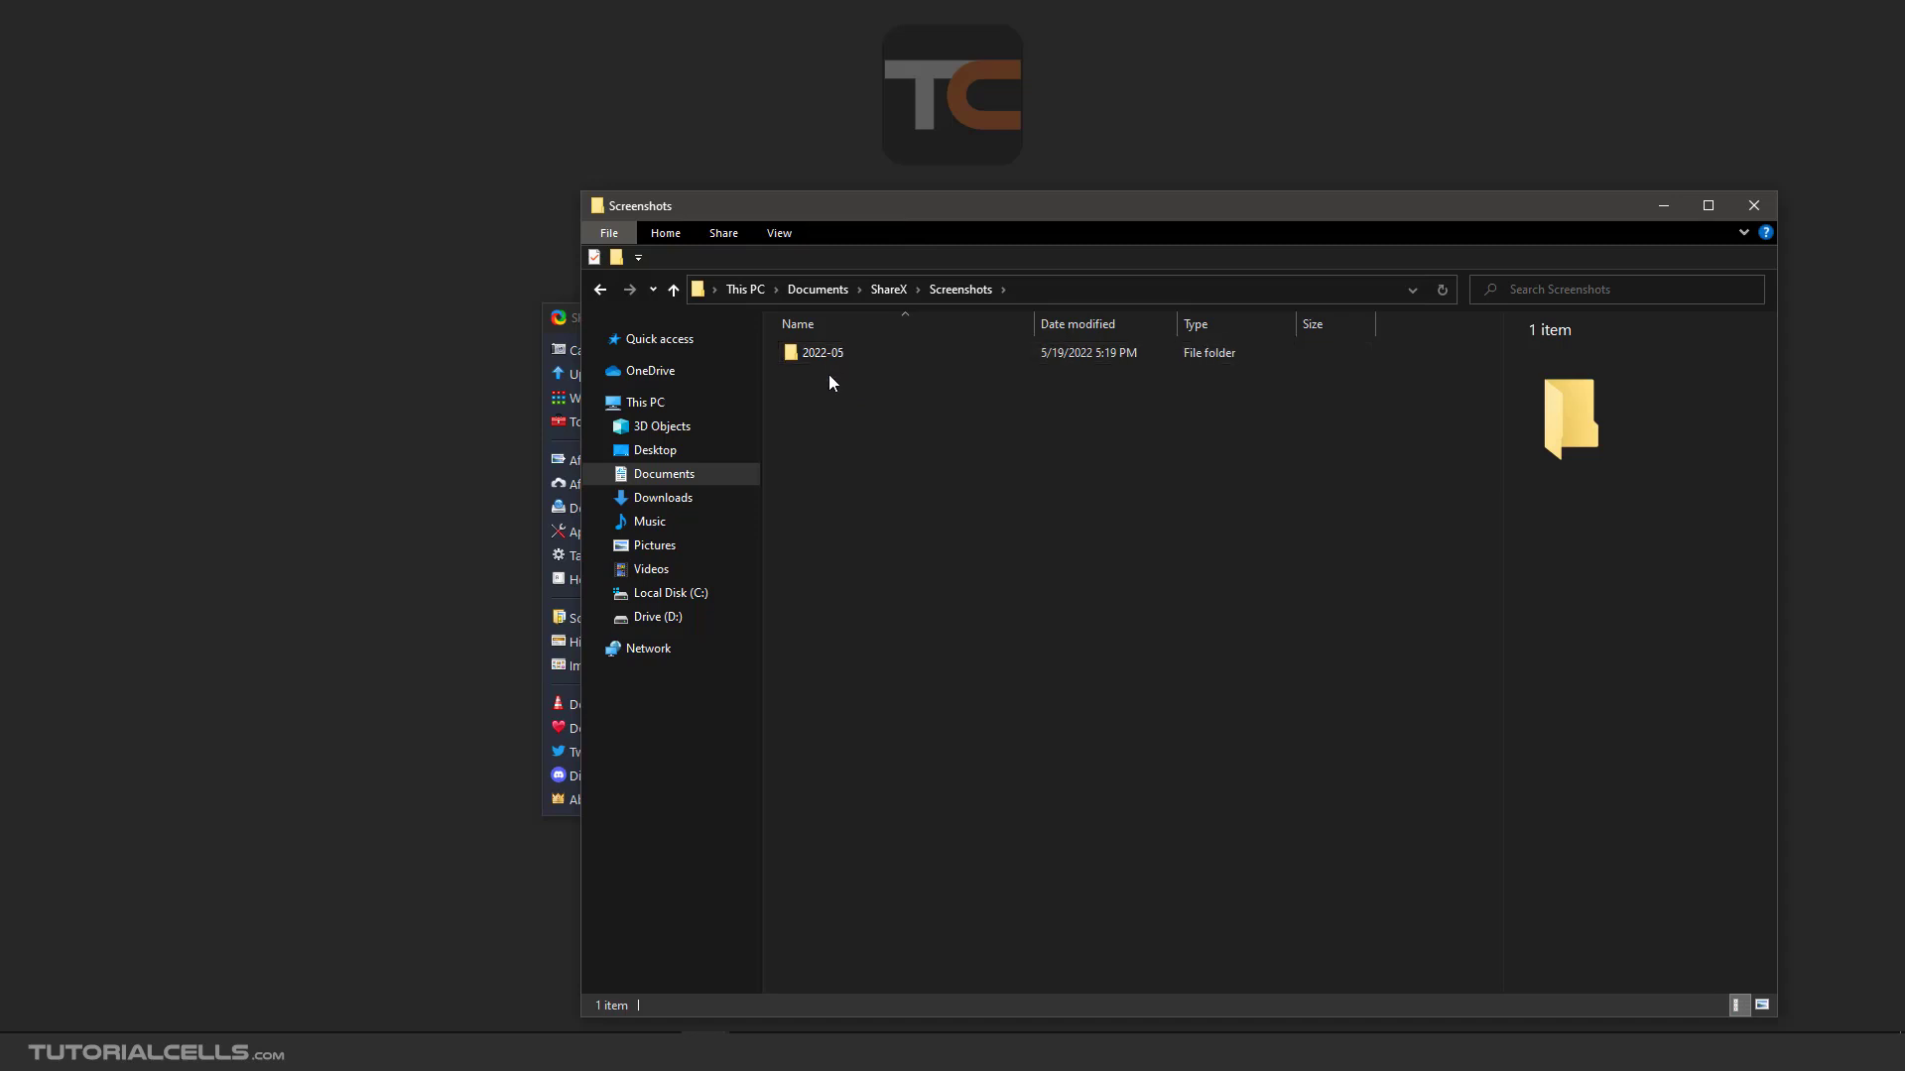
{"action": "left_click", "coordinate": [1022, 290]}
{"action": "left_click", "coordinate": [827, 405]}
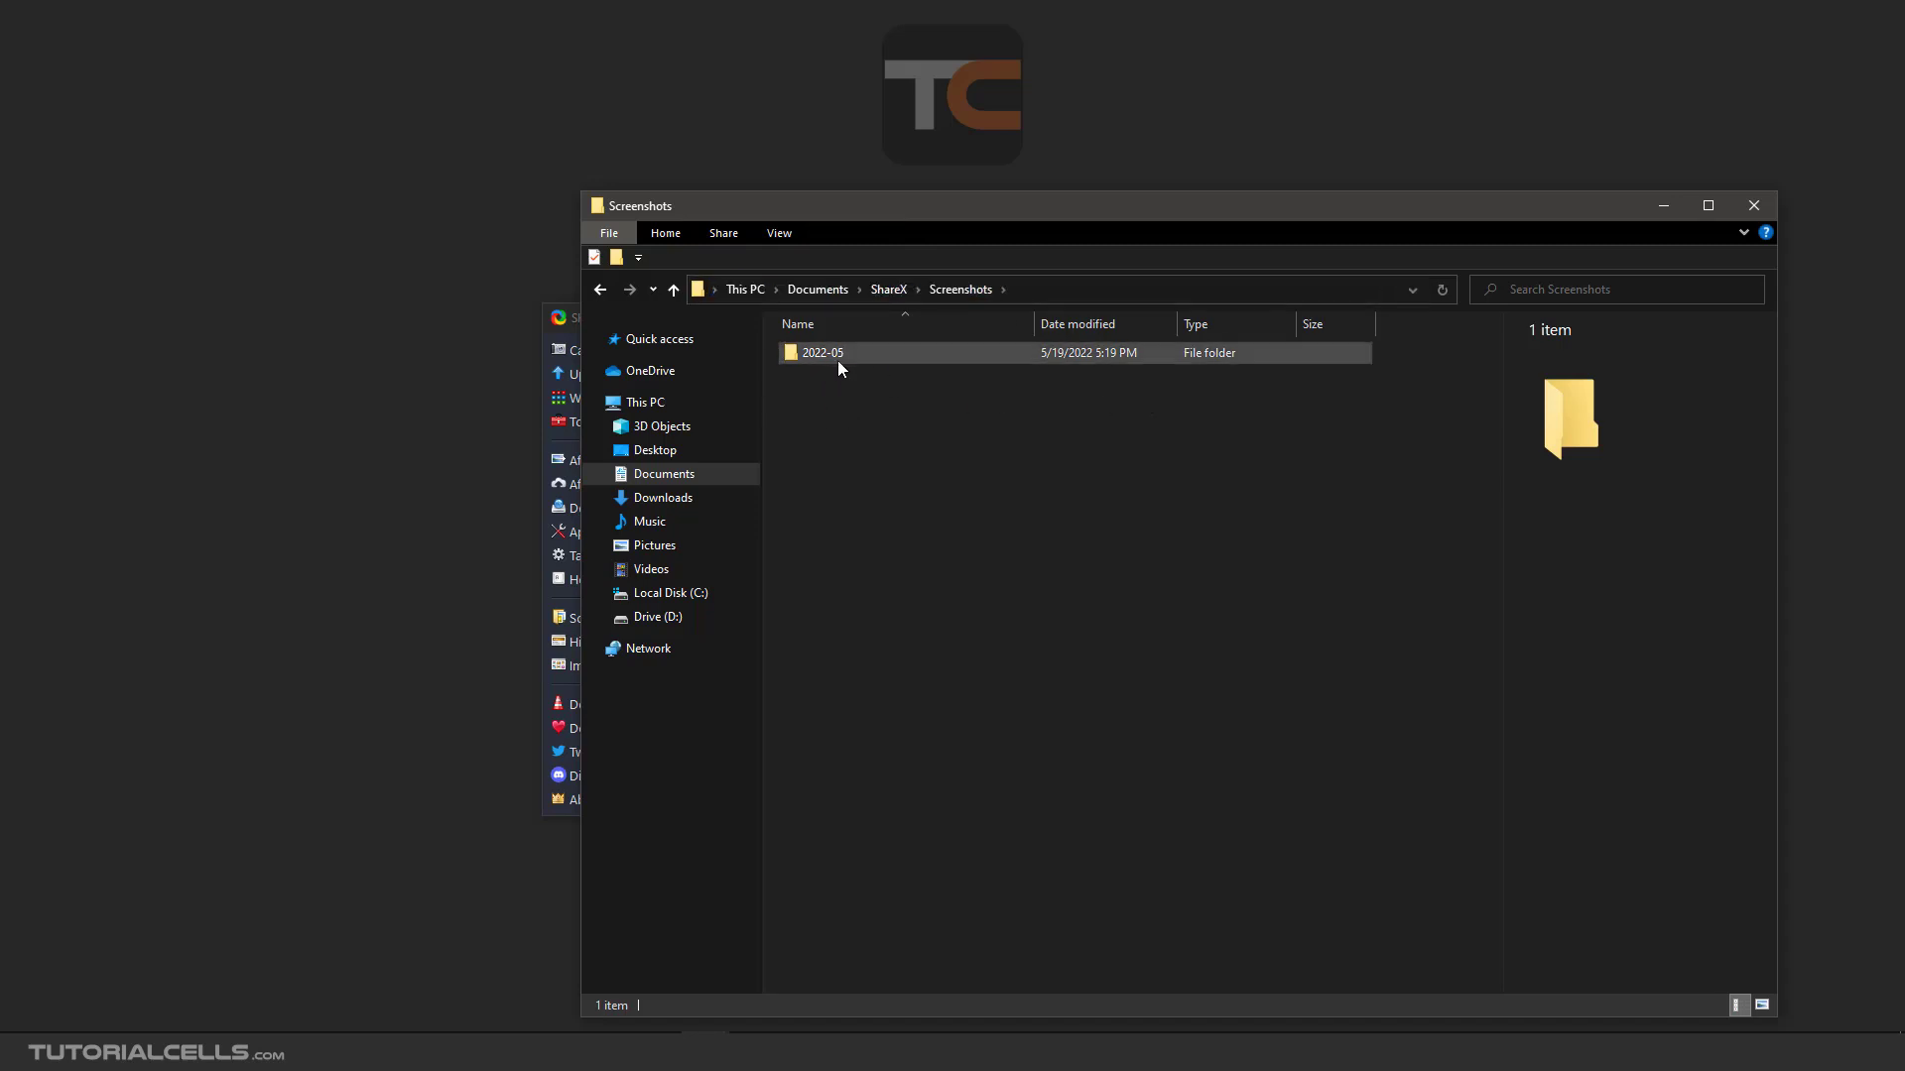
{"action": "left_click", "coordinate": [1753, 205]}
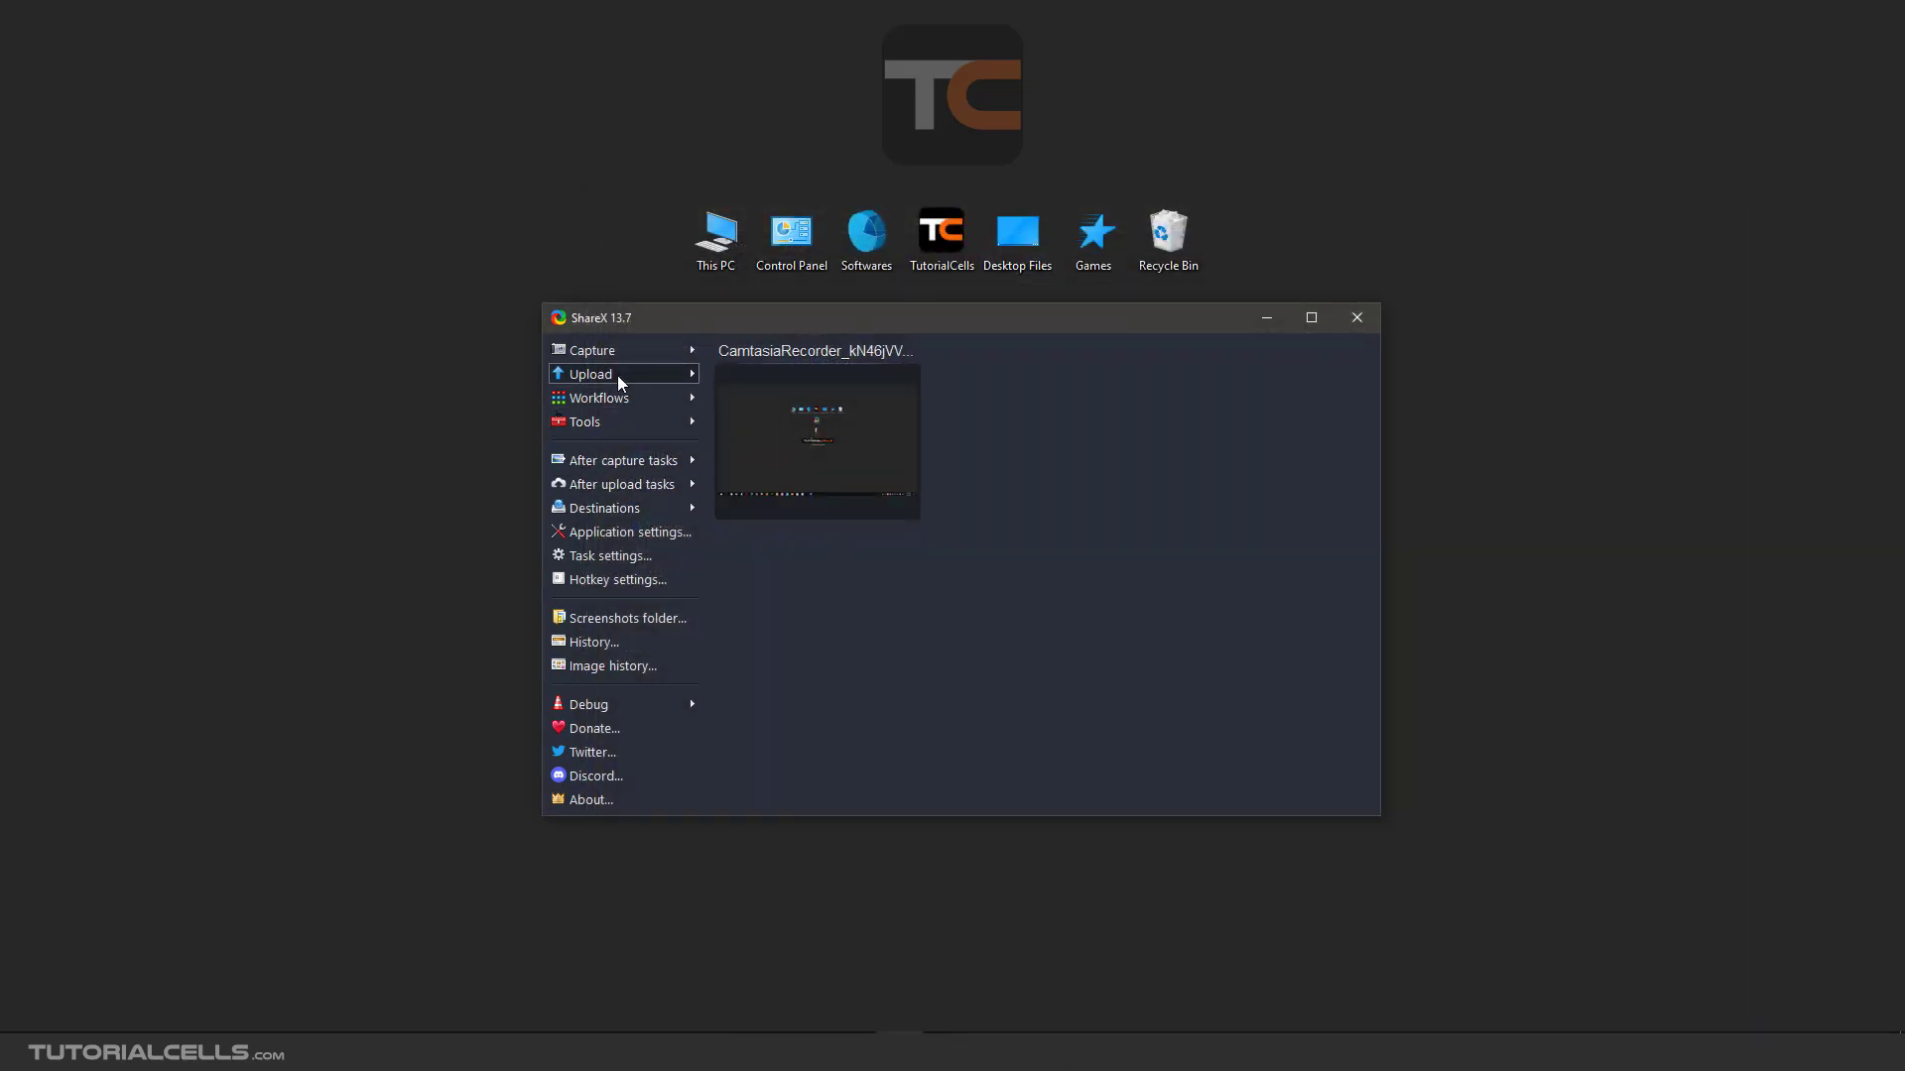
Capture the File Explorer window as explorer_NVdzveskW0.png, then minimize Explorer
{"action": "mouse_move", "coordinate": [623, 352]}
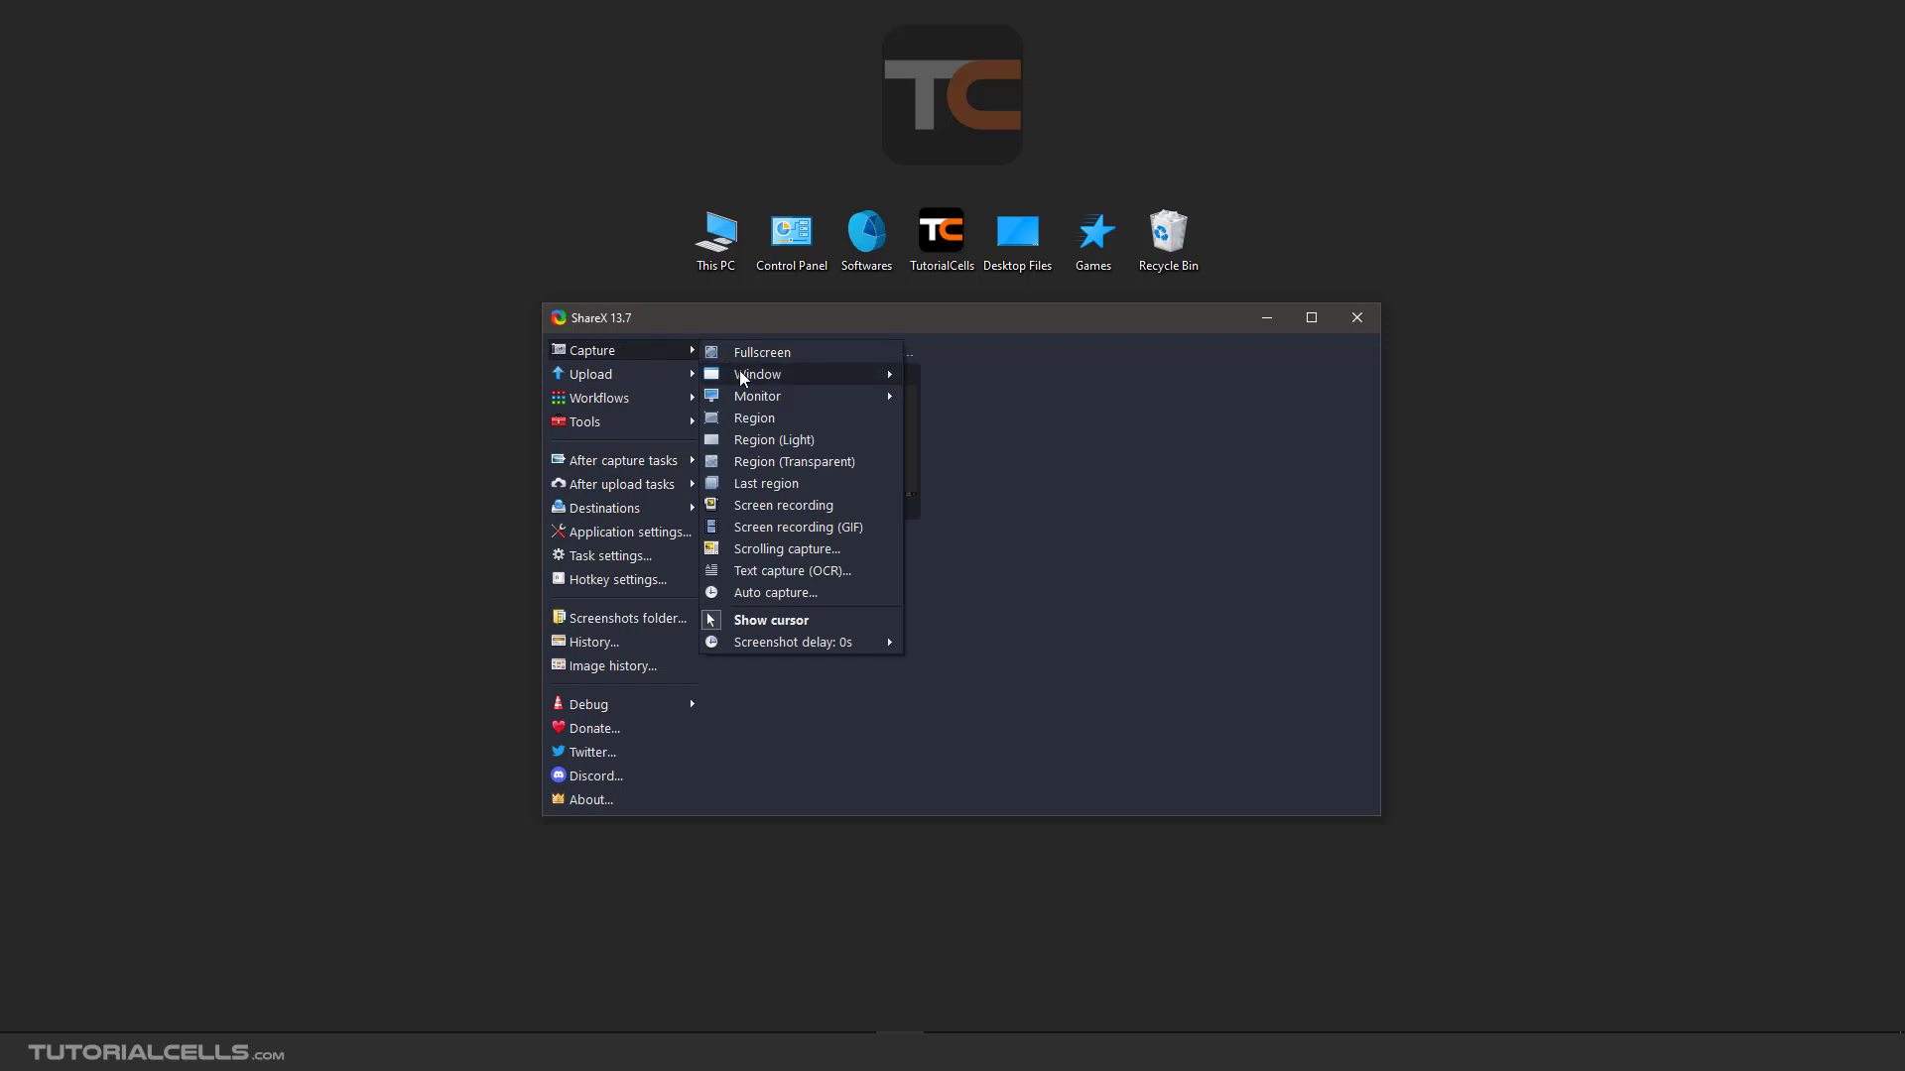
{"action": "mouse_move", "coordinate": [742, 372]}
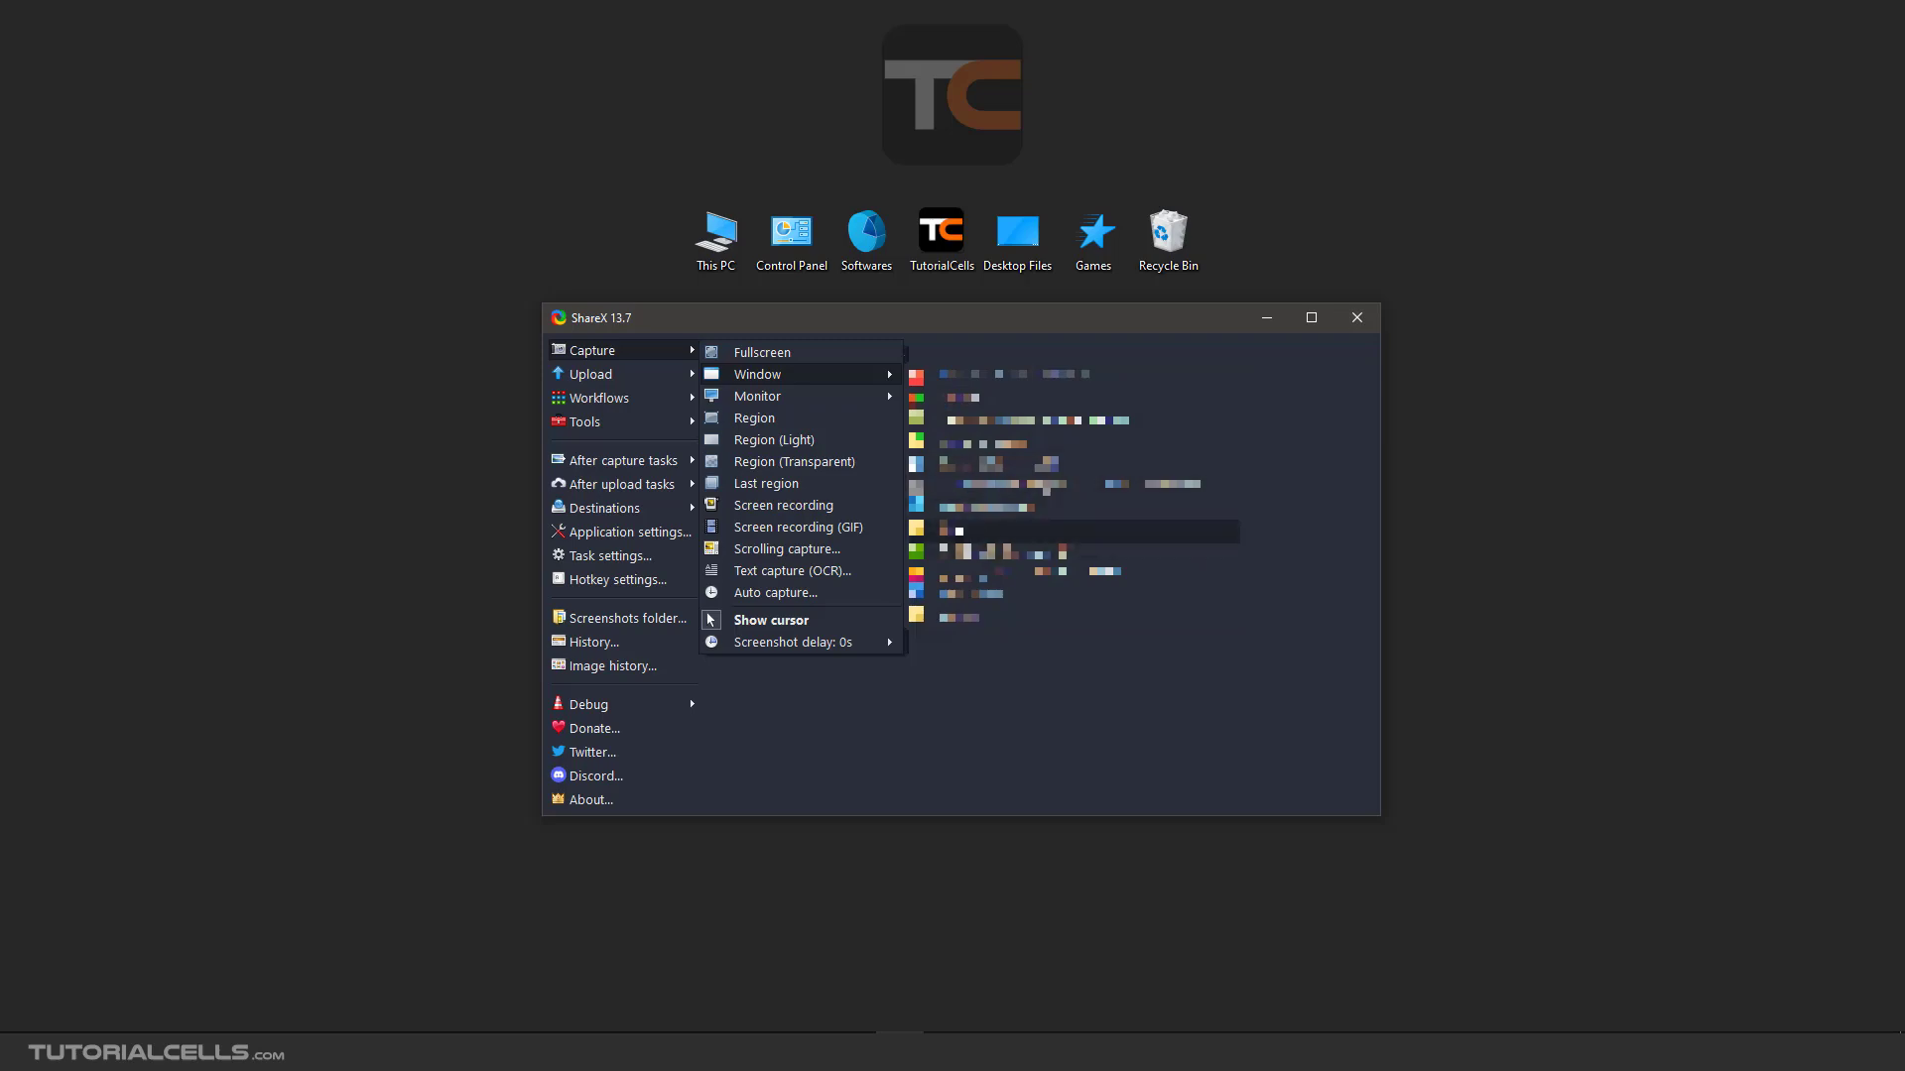
{"action": "left_click", "coordinate": [947, 532]}
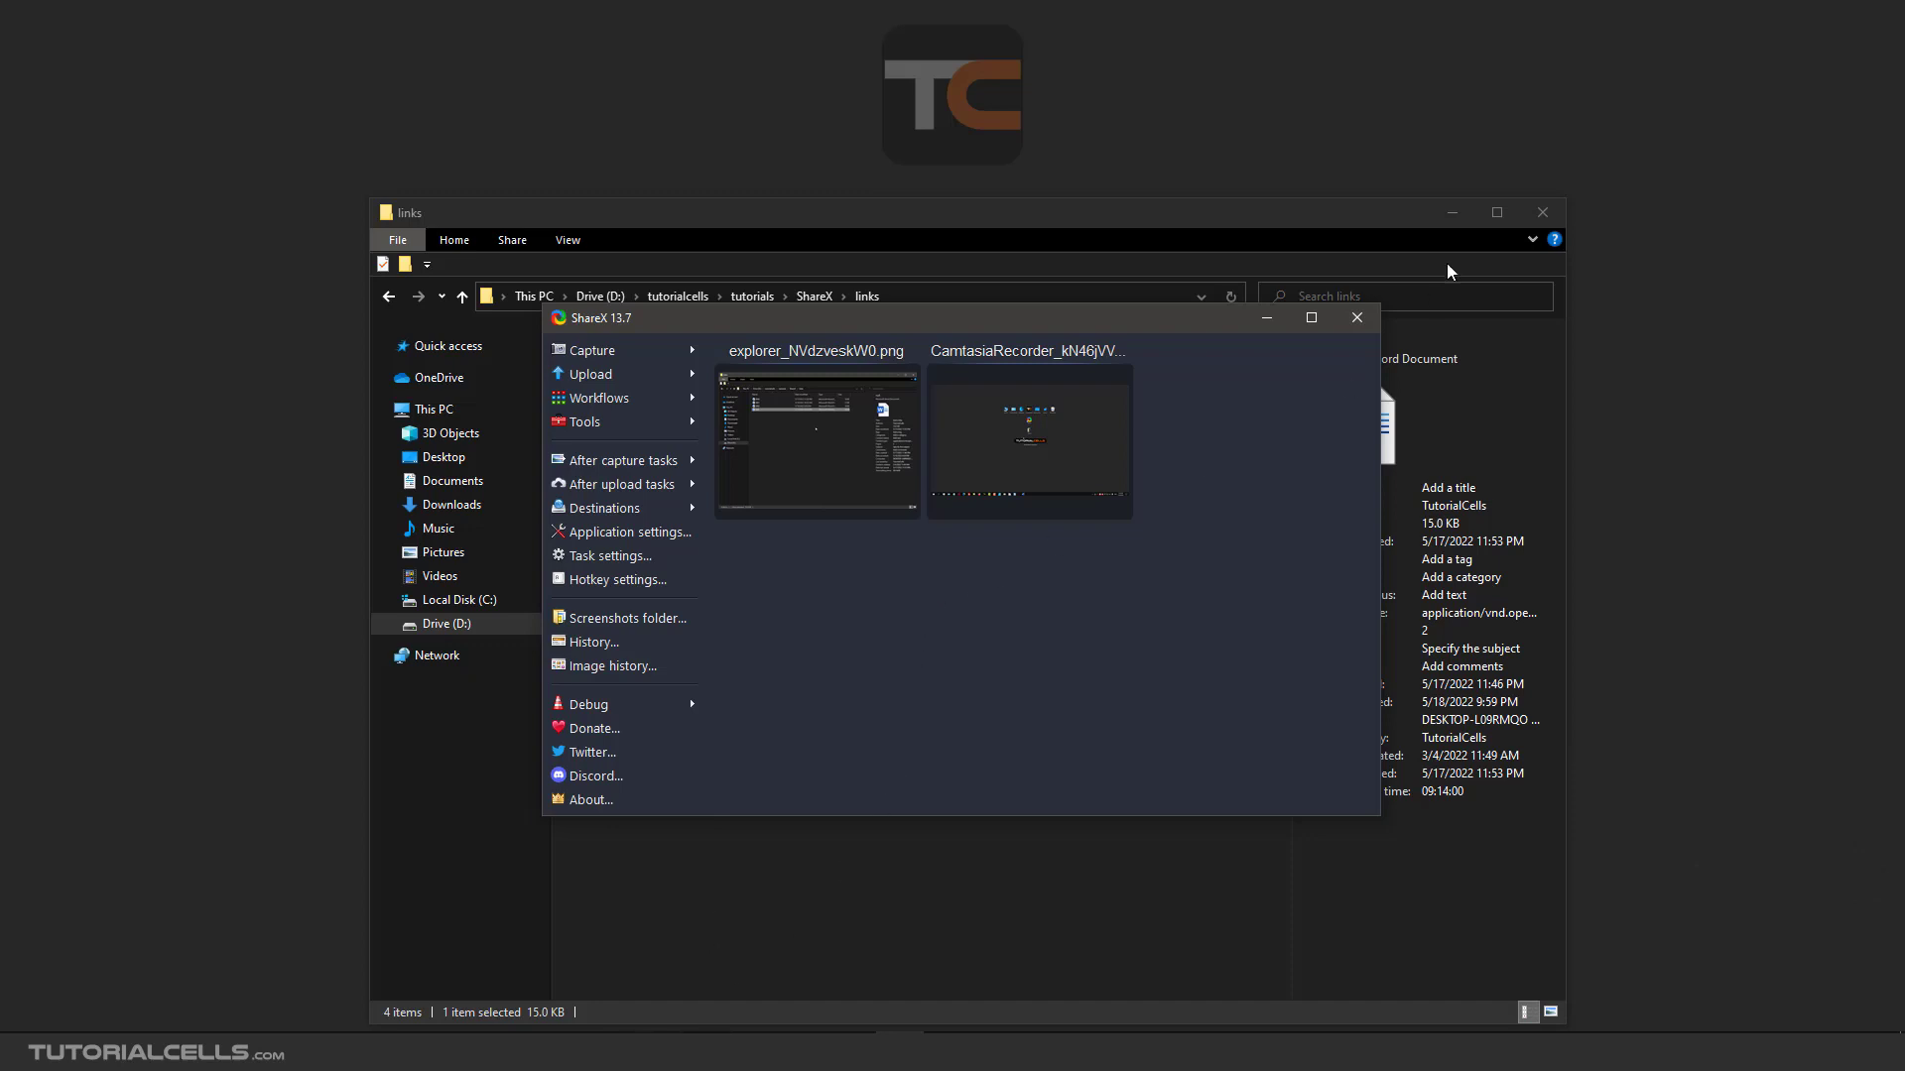
{"action": "left_click", "coordinate": [1452, 213]}
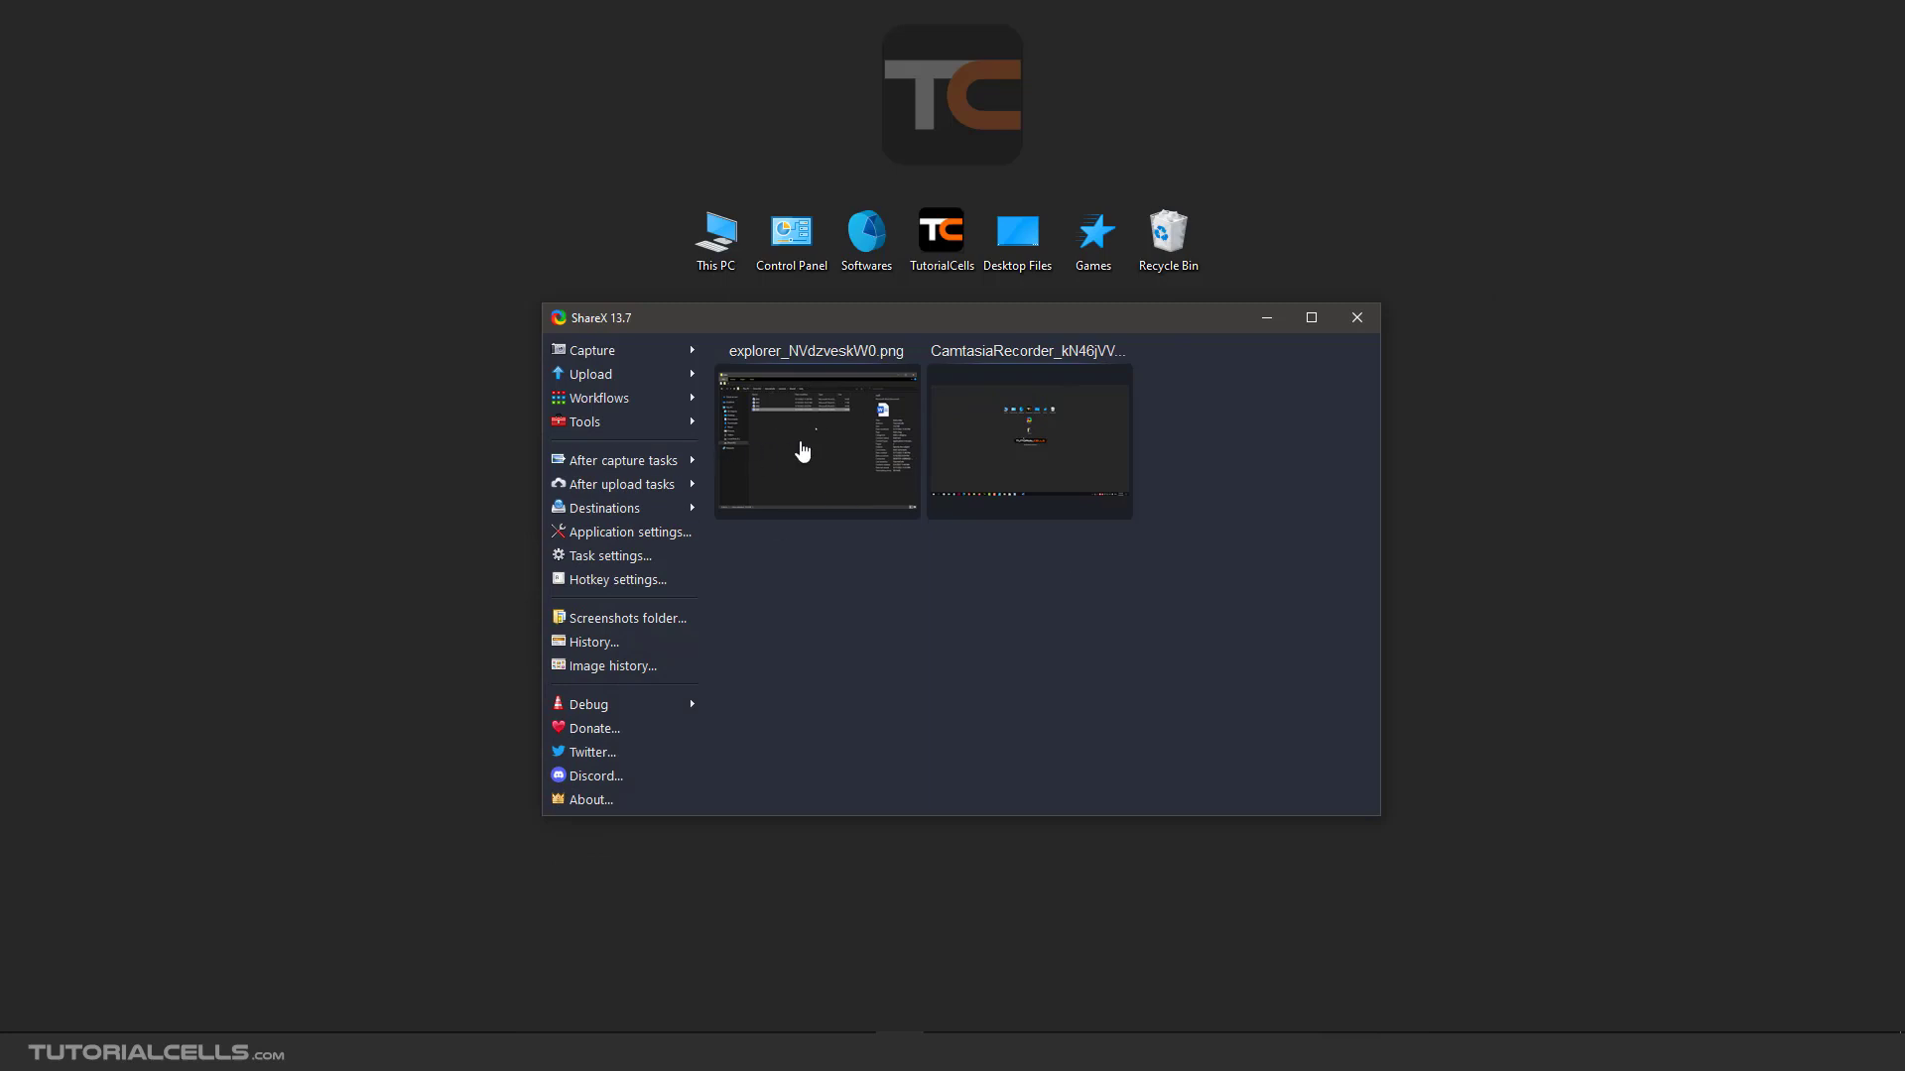
Capture monitor 1 at 1920x1080, then check the Screenshots folder and close it
{"action": "left_click", "coordinate": [625, 352]}
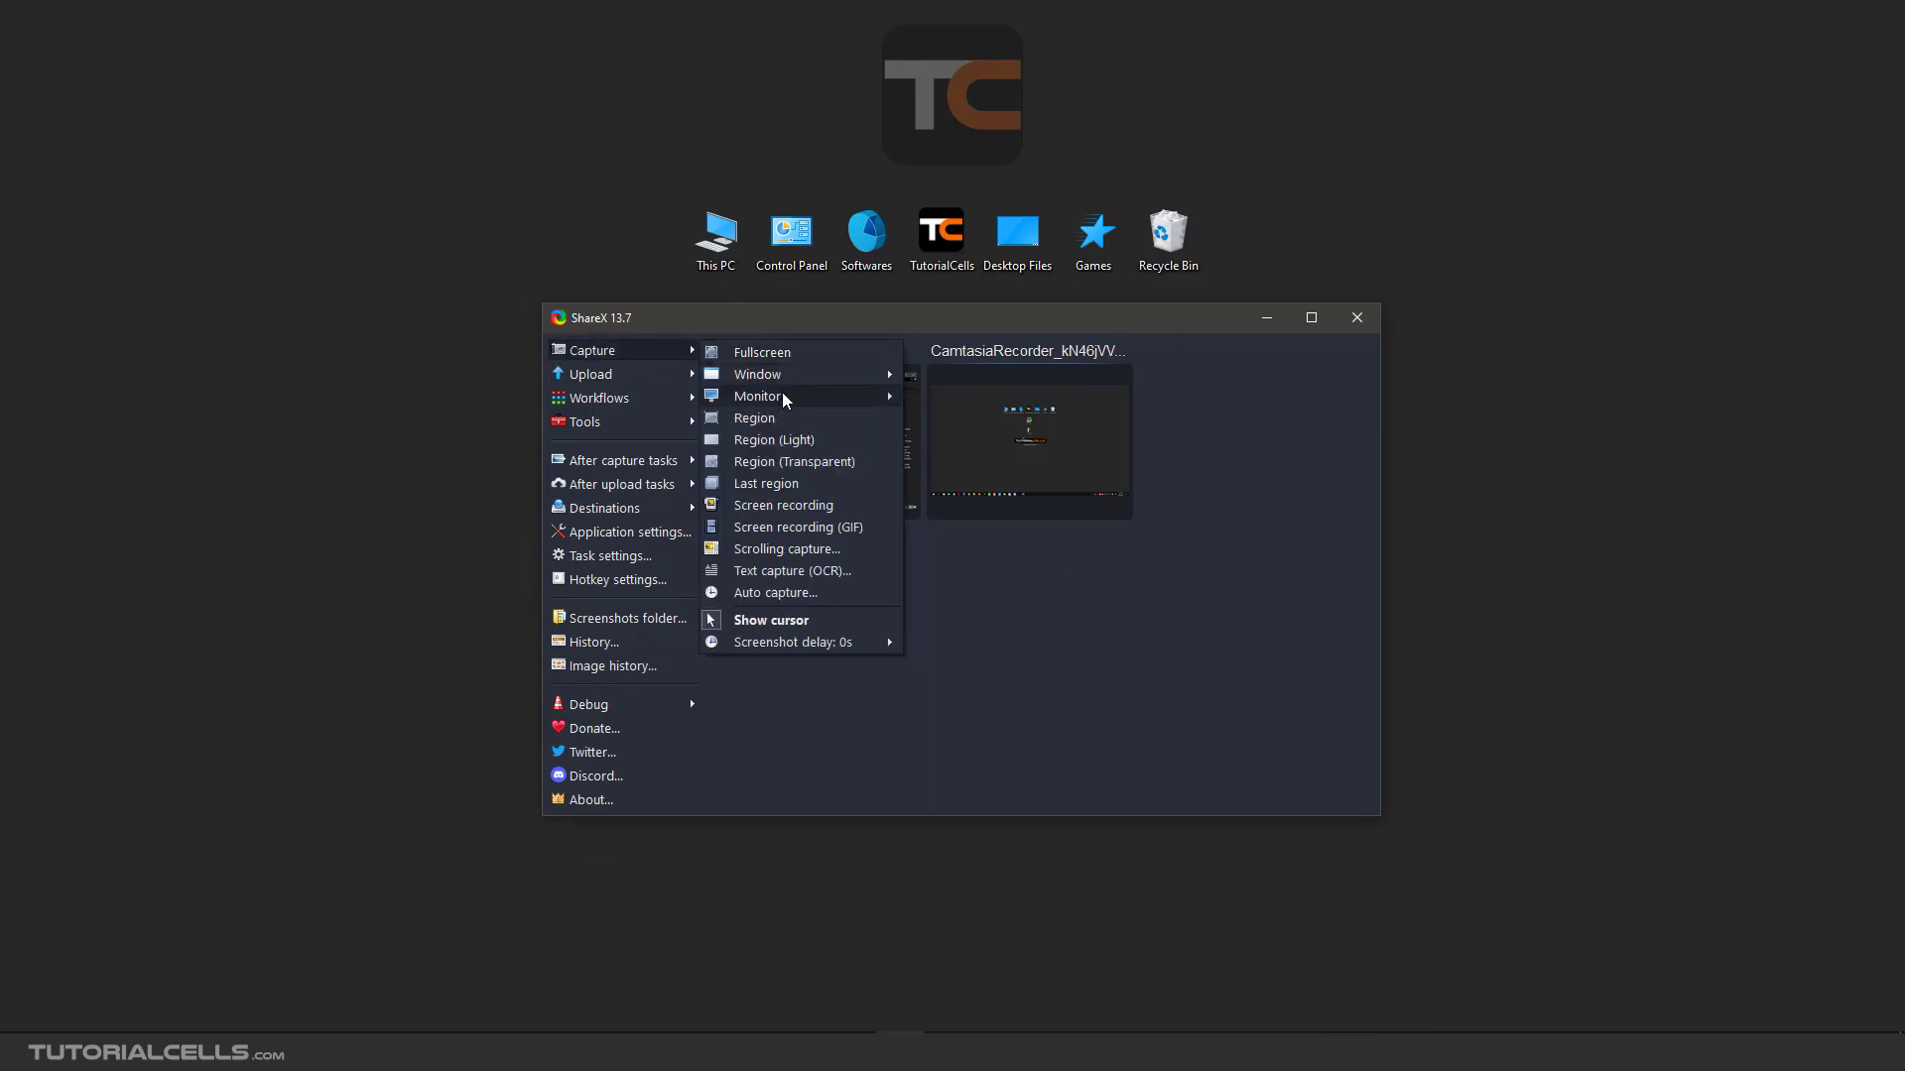
{"action": "mouse_move", "coordinate": [782, 395]}
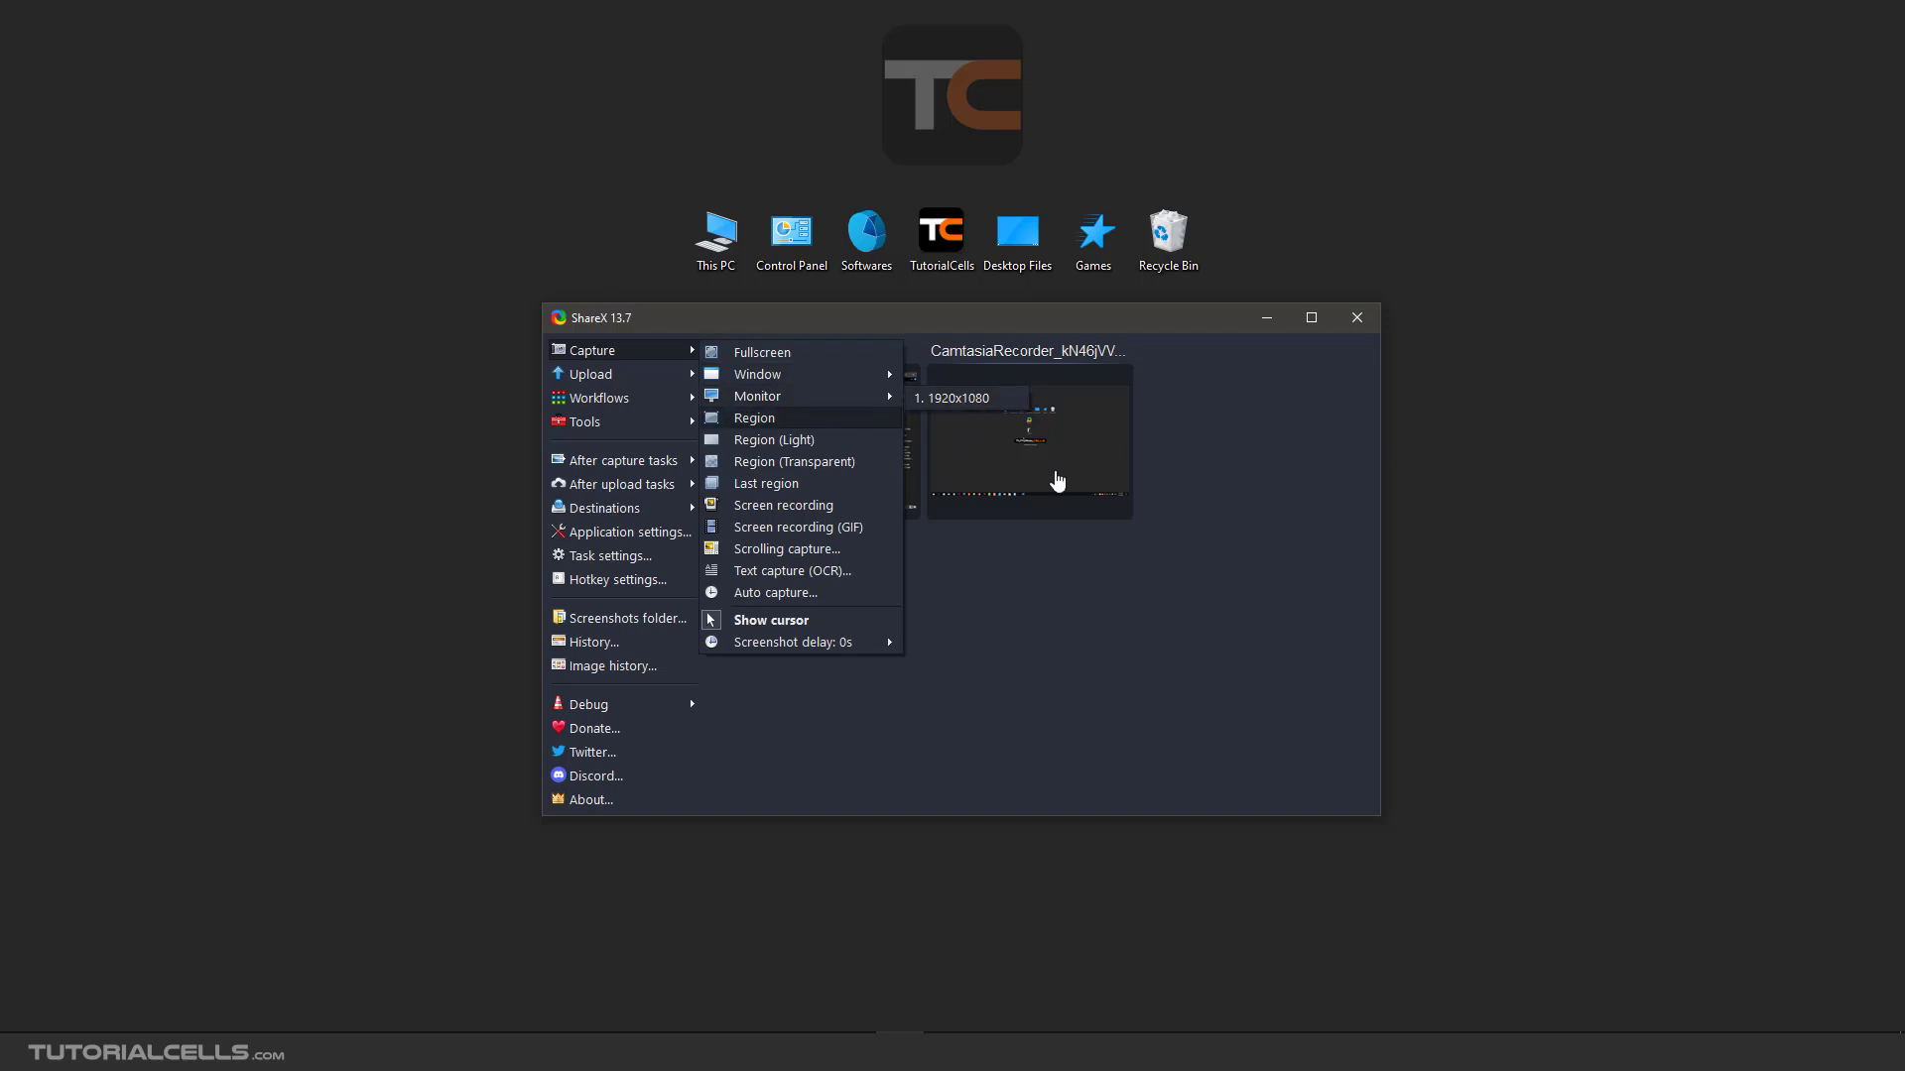
{"action": "mouse_move", "coordinate": [890, 398]}
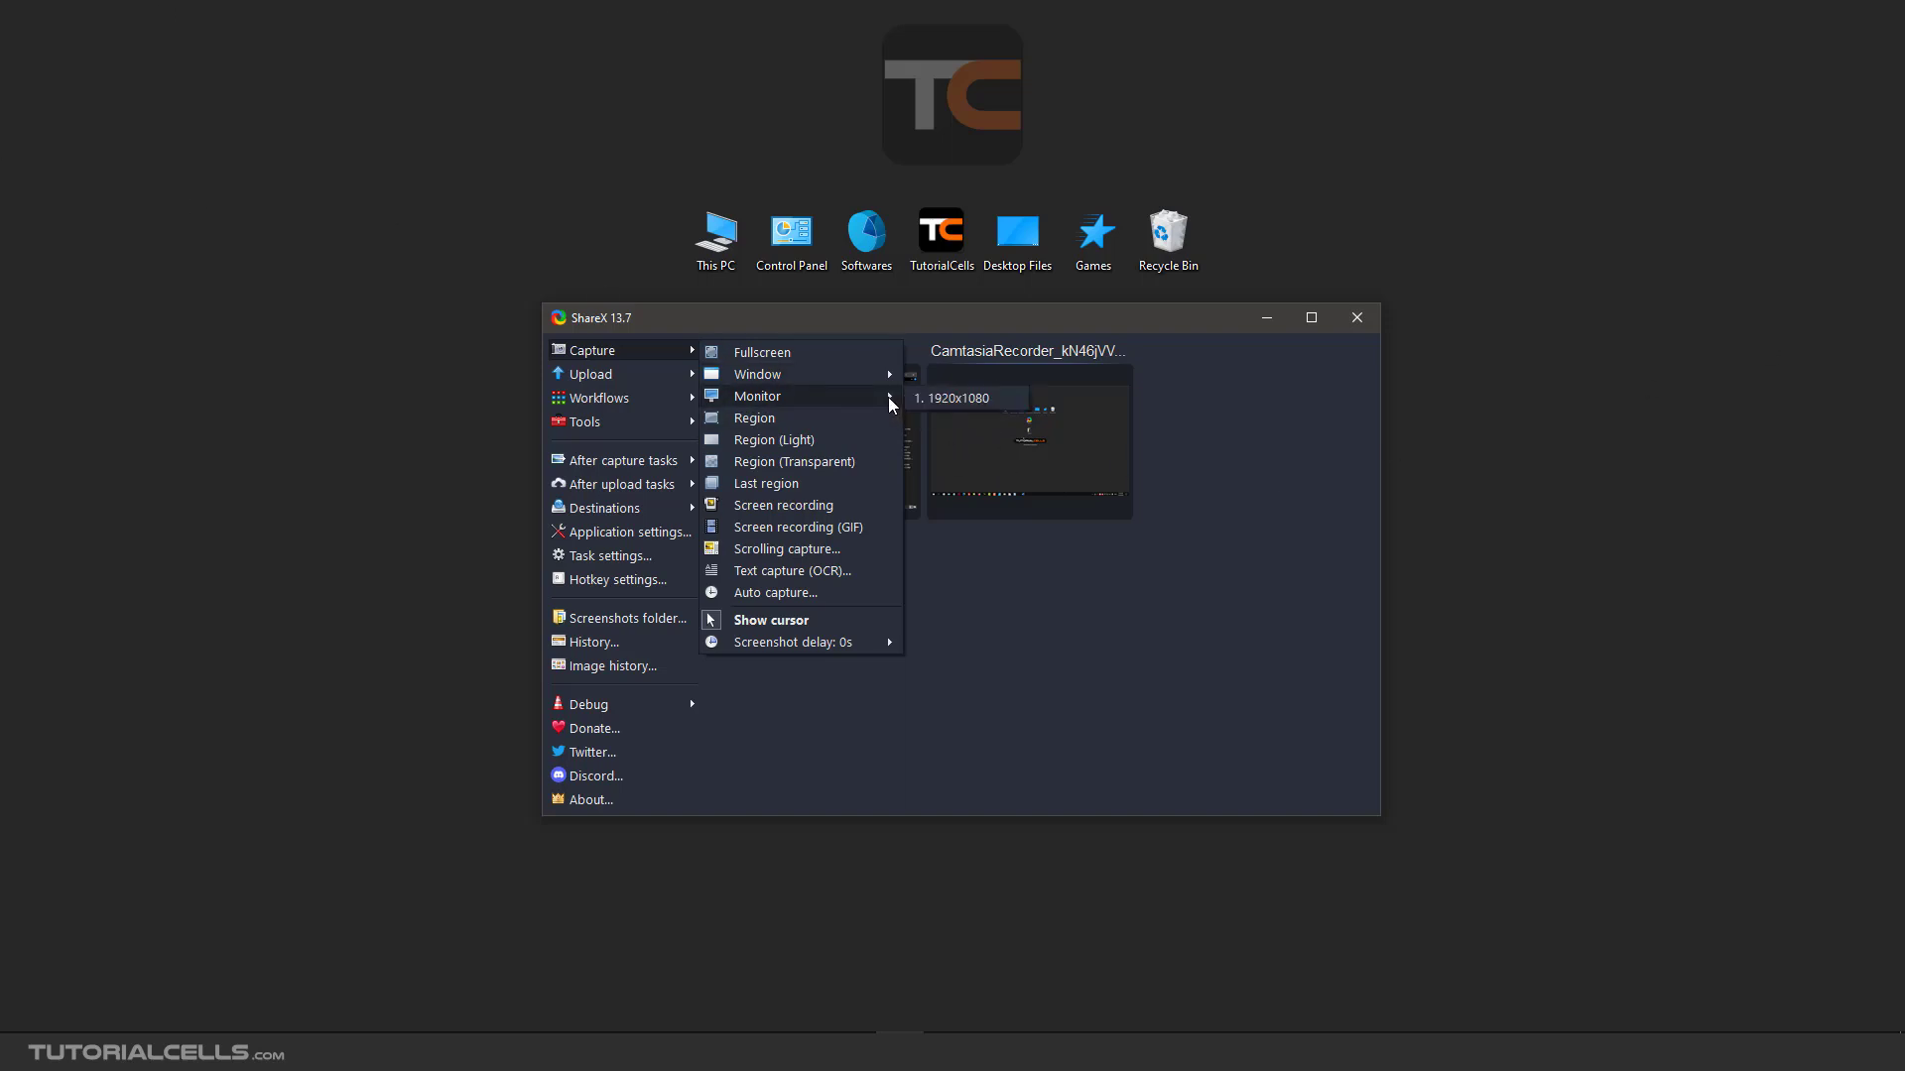
{"action": "left_click", "coordinate": [960, 400]}
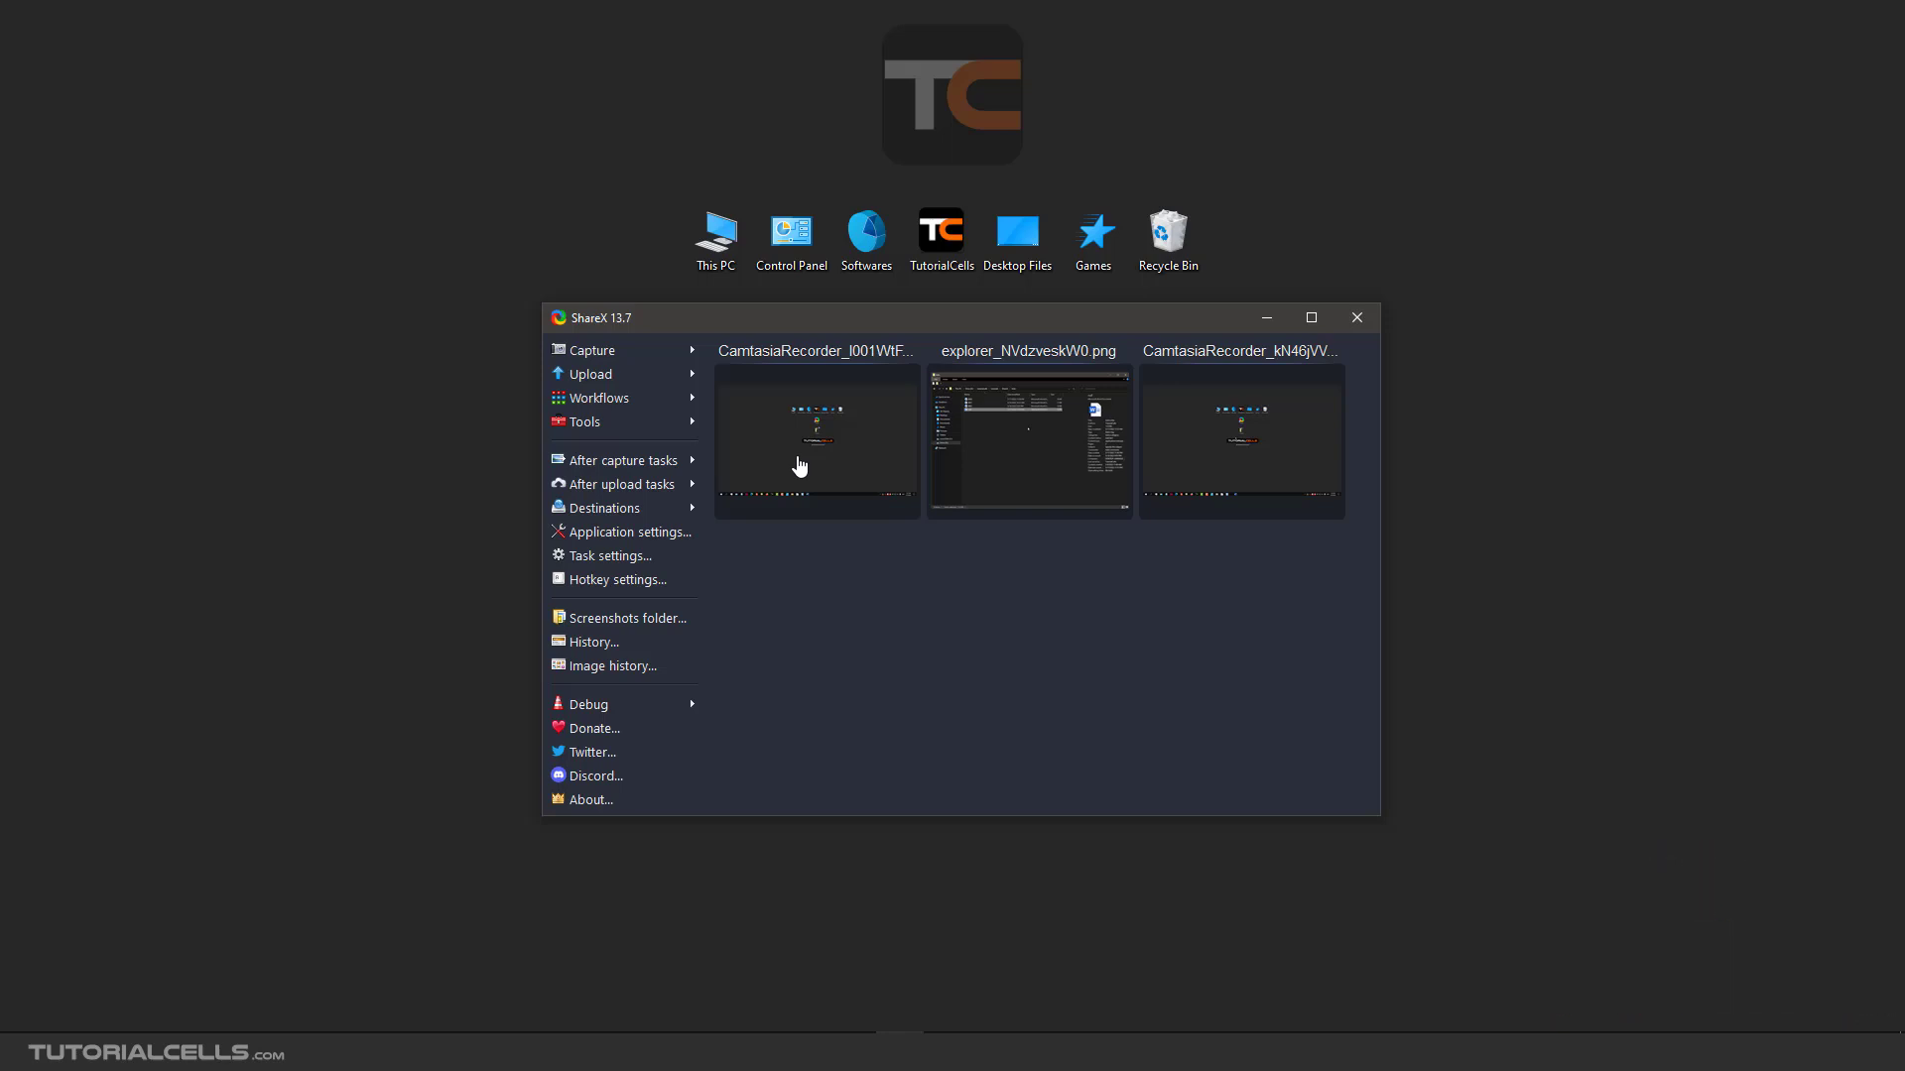
{"action": "left_click", "coordinate": [653, 617]}
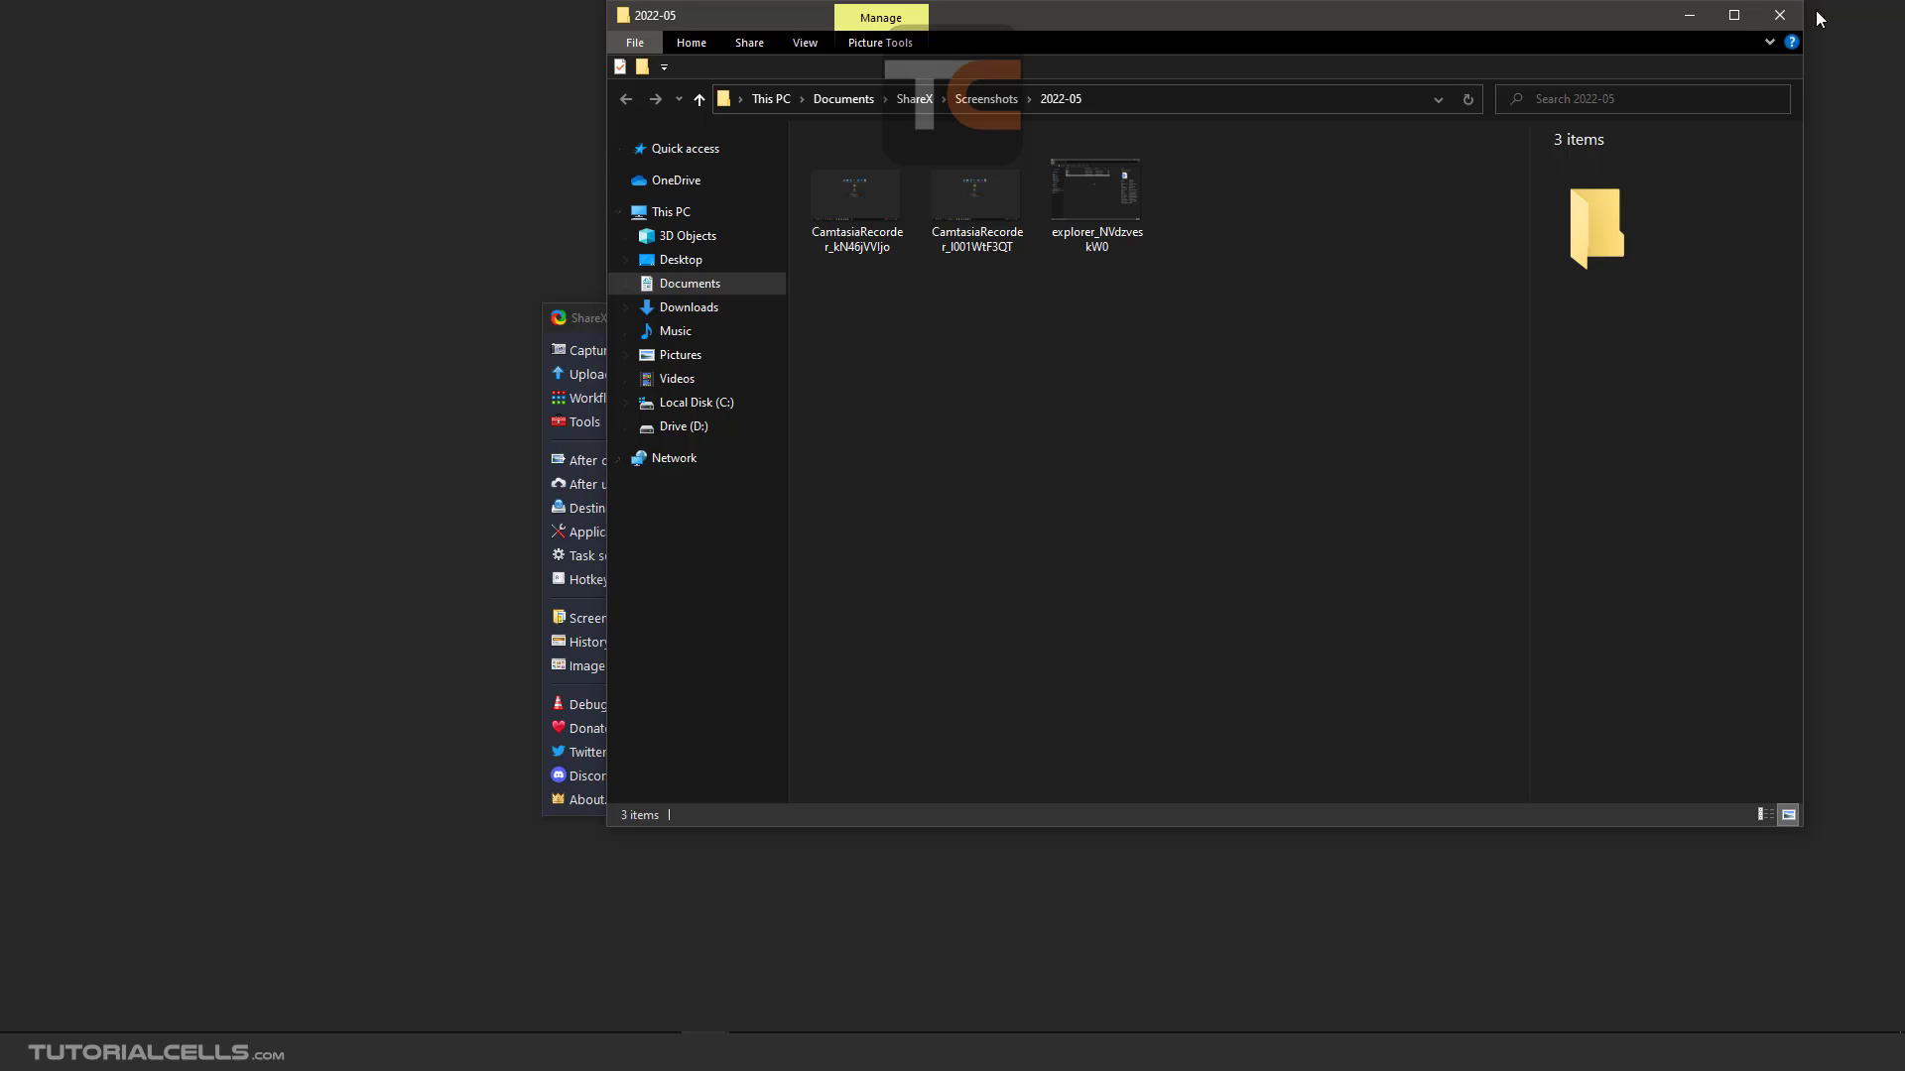
{"action": "left_click", "coordinate": [1780, 14]}
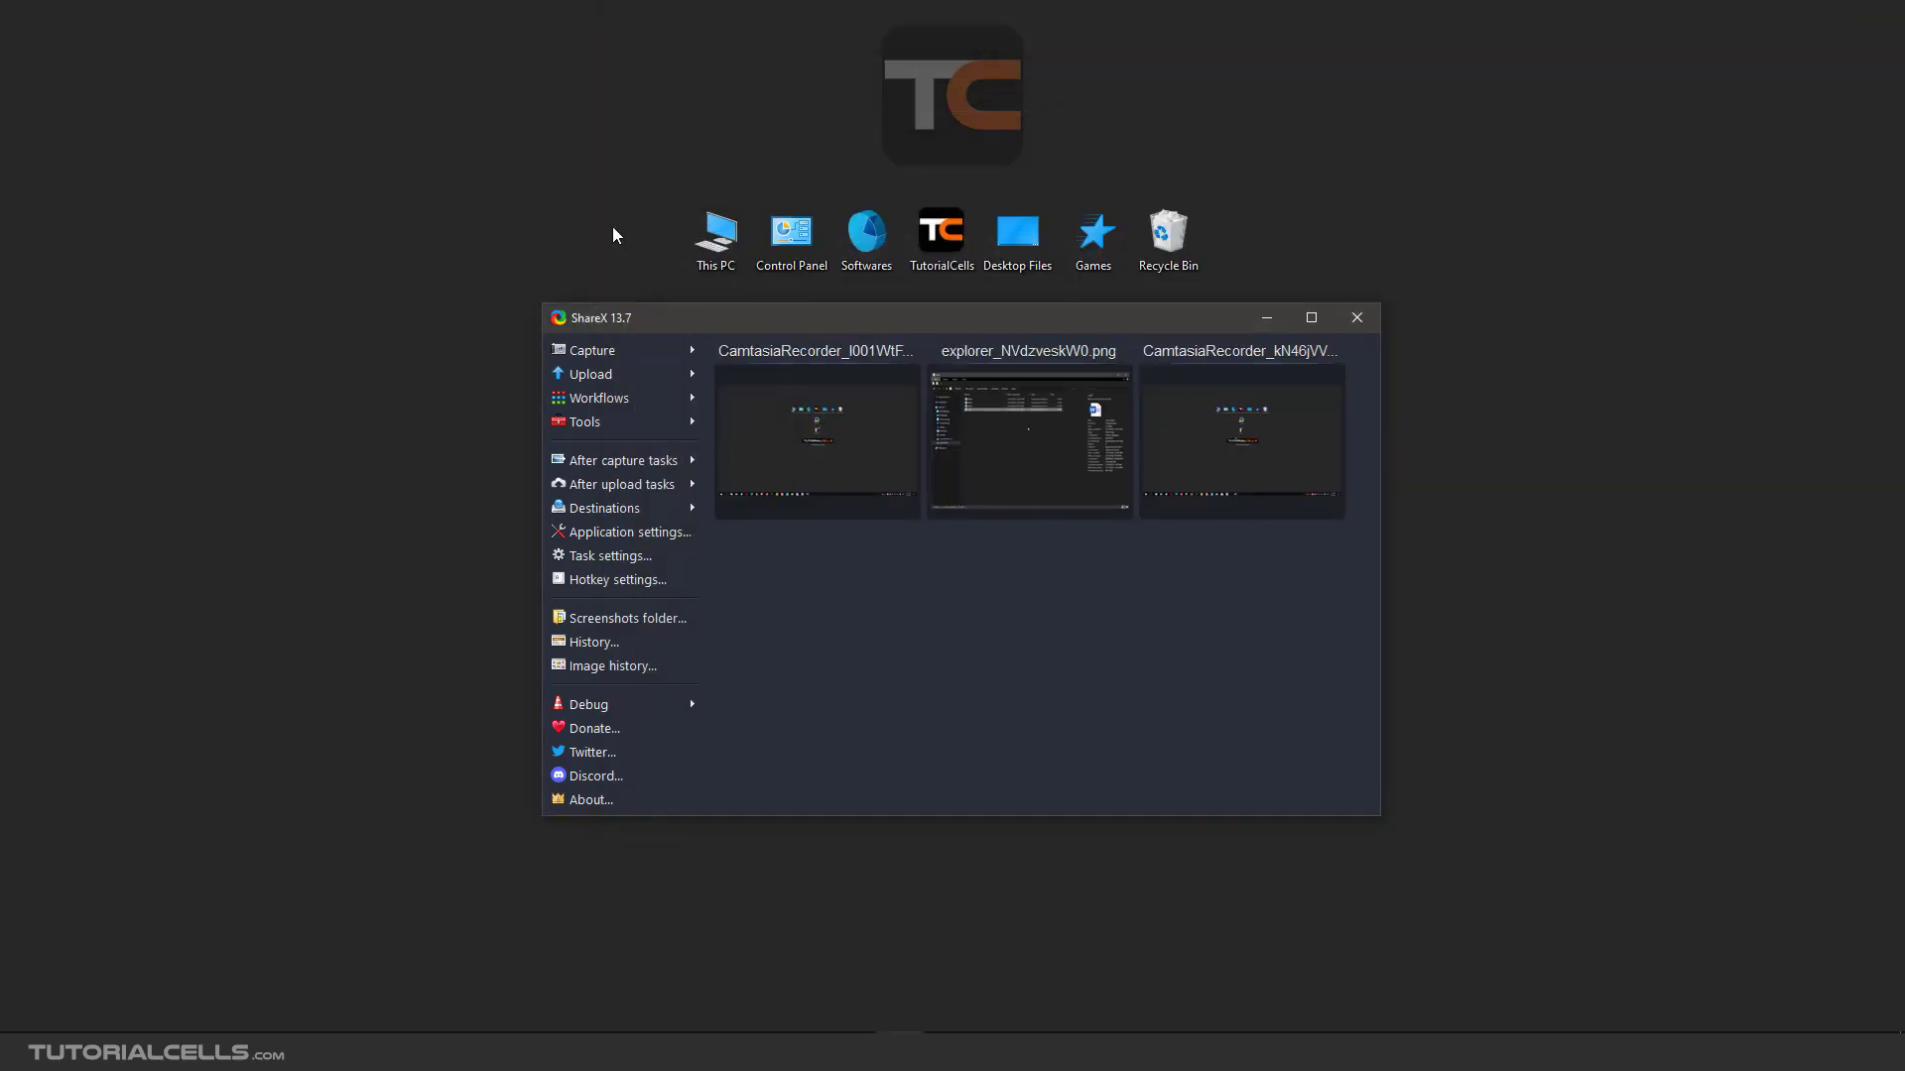
Open the Capture submenu to review remaining modes such as Last region
{"action": "left_click", "coordinate": [598, 352]}
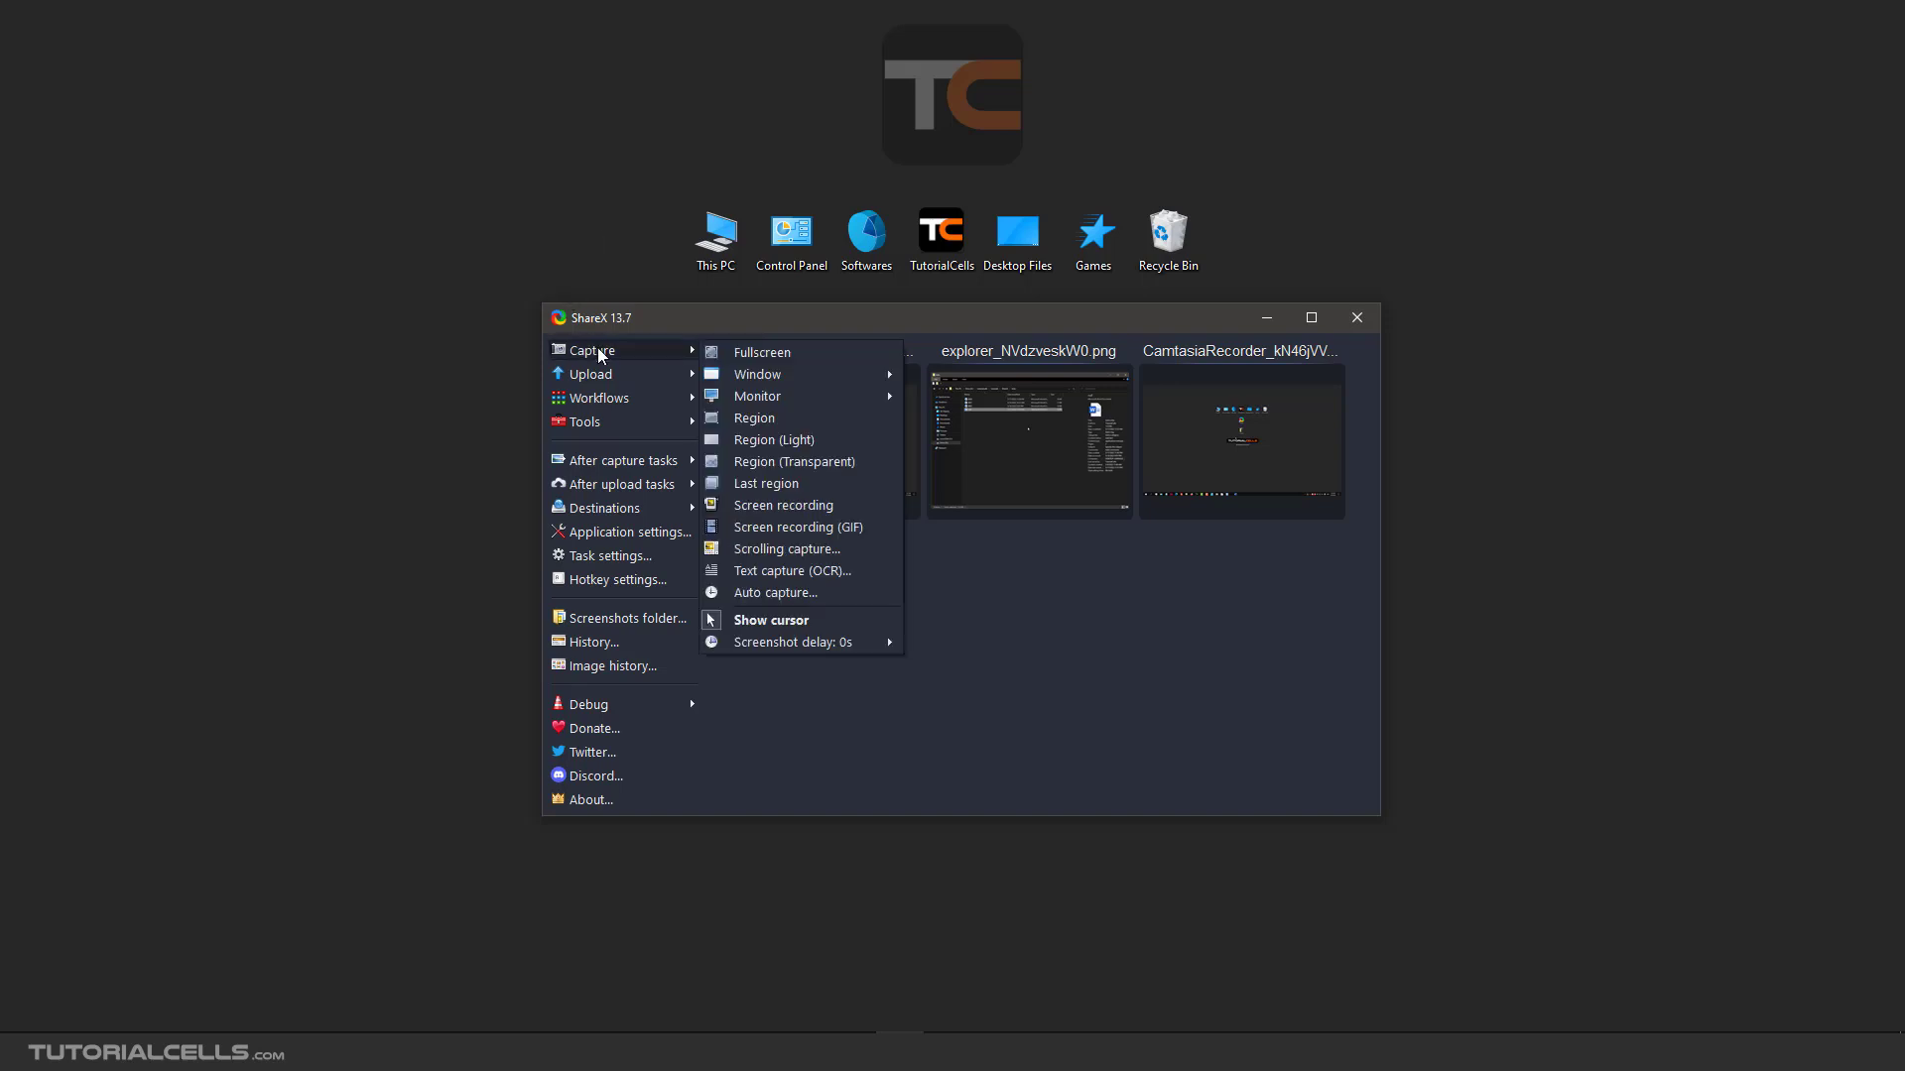